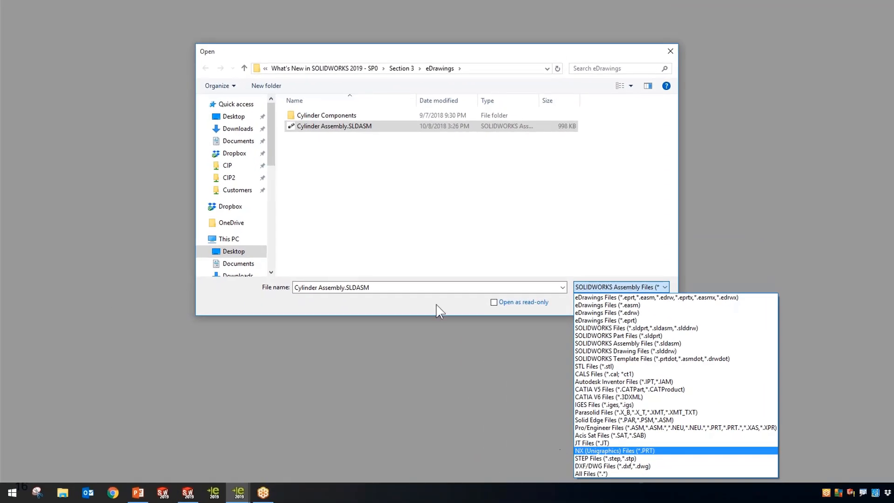
Open the file Cylinder Assembly.SLDASM and display its list of configurations.
{"action": "left_click", "coordinate": [345, 135]}
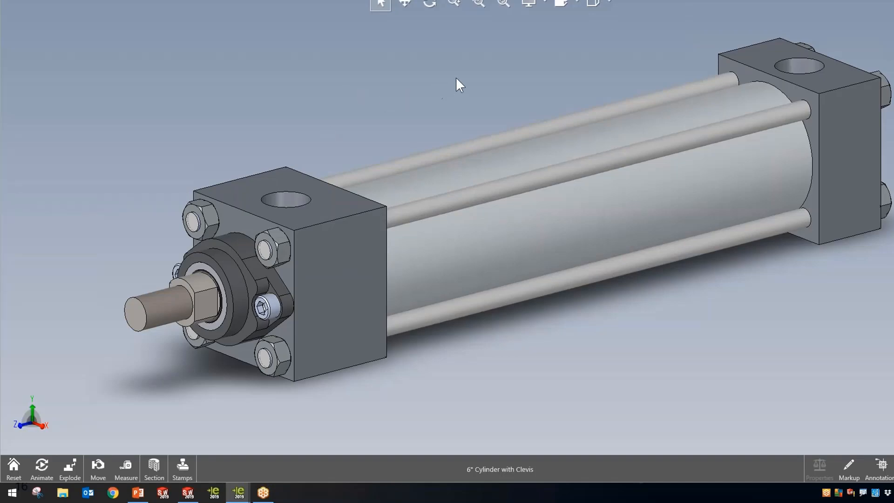
{"action": "mouse_move", "coordinate": [456, 78]}
{"action": "middle_mouse_down"}
{"action": "mouse_move", "coordinate": [419, 87]}
{"action": "mouse_move", "coordinate": [463, 116]}
{"action": "mouse_move", "coordinate": [473, 148]}
{"action": "mouse_move", "coordinate": [458, 74]}
{"action": "middle_mouse_up"}
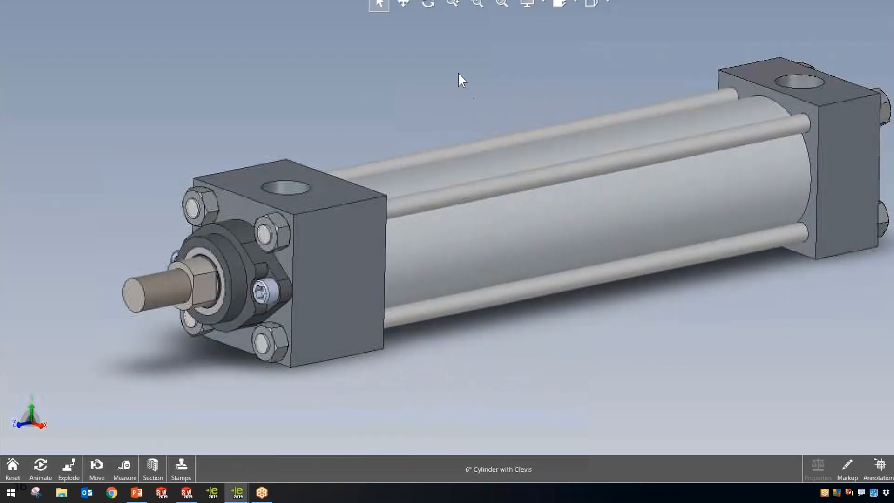
{"action": "left_click", "coordinate": [839, 470]}
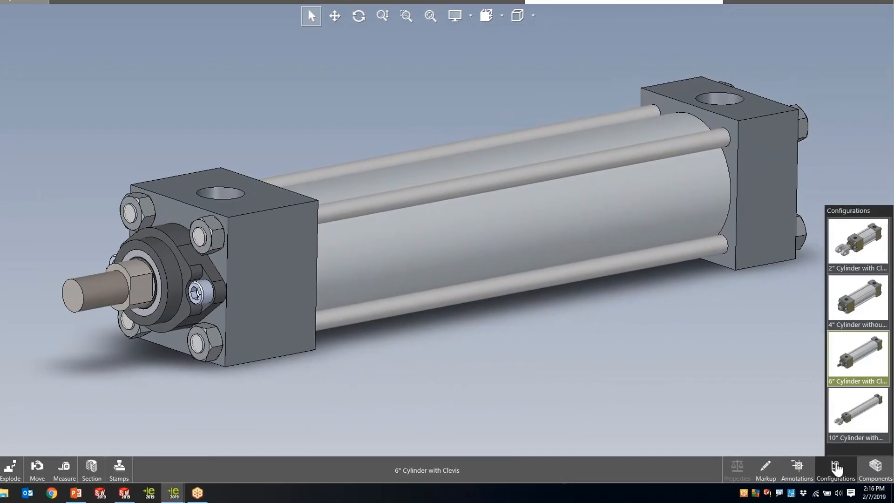
View the 2", 4", 6" and 10" cylinder configurations of the assembly one after another.
{"action": "left_click", "coordinate": [856, 255]}
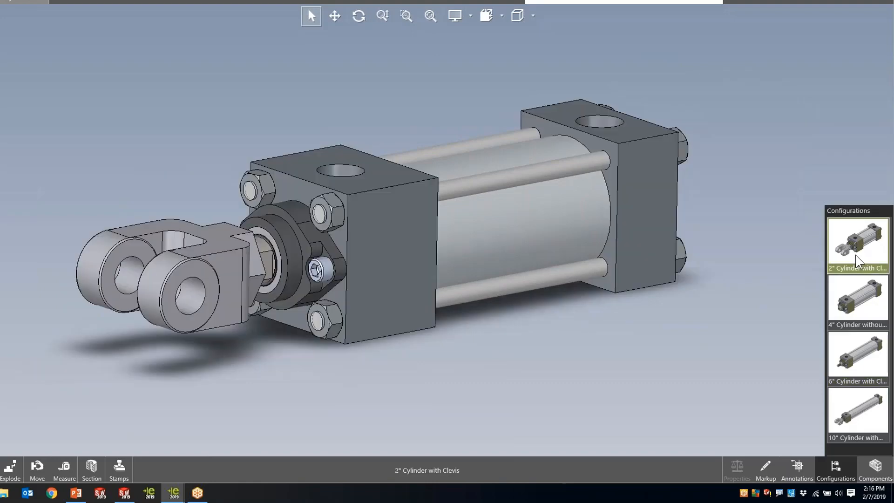
{"action": "left_click", "coordinate": [858, 307]}
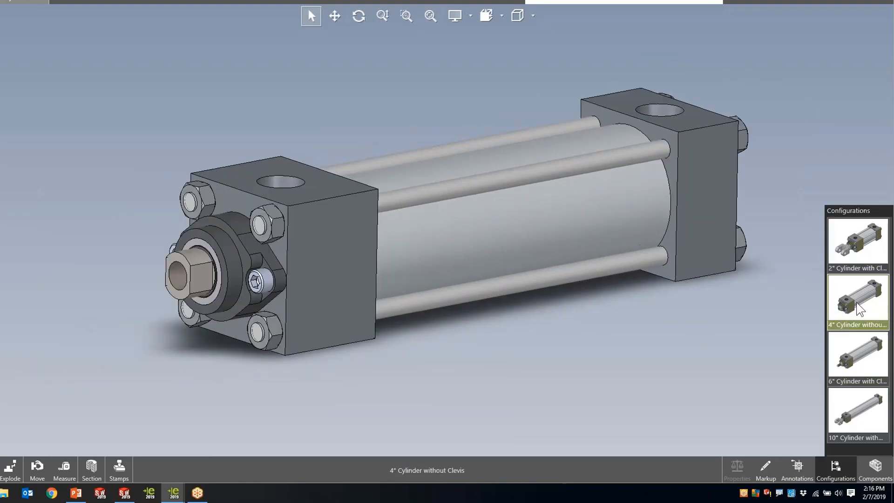
{"action": "middle_click_drag", "start_coordinate": [765, 215], "coordinate": [692, 233]}
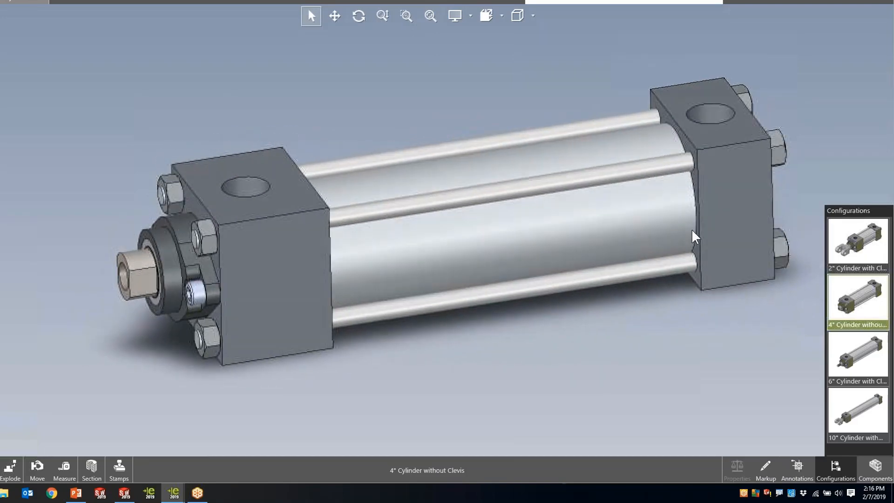
{"action": "left_click", "coordinate": [846, 334]}
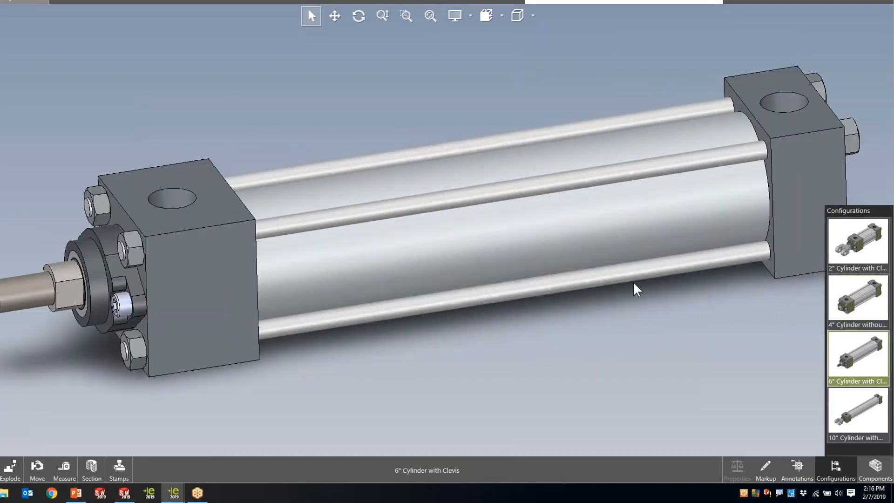
{"action": "scroll", "coordinate": [381, 268], "scroll_direction": "up", "scroll_amount": 2}
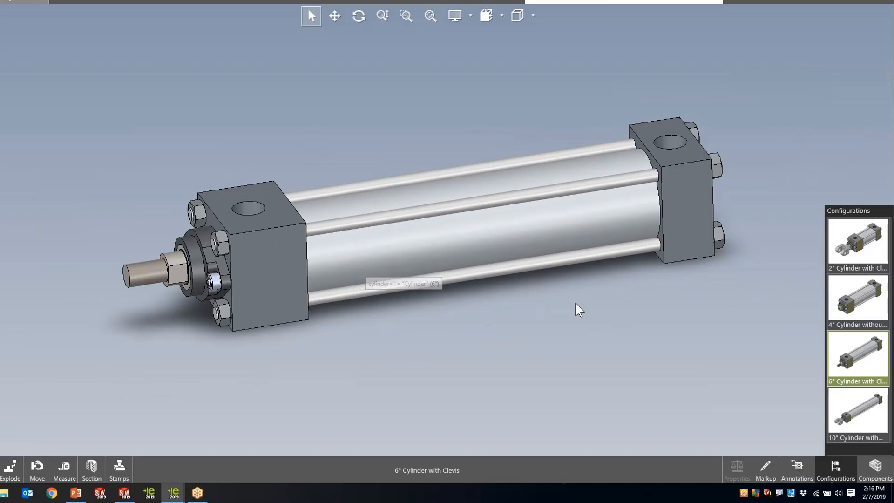
{"action": "left_click", "coordinate": [864, 418]}
{"action": "middle_click_drag", "start_coordinate": [497, 286], "coordinate": [551, 306]}
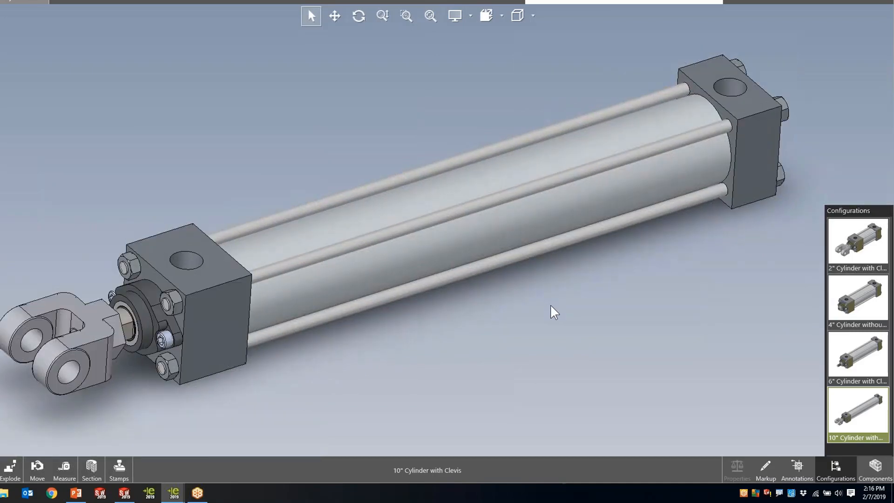
Go through the four cylinder configurations once more, from 2" up to 10" Cylinder with Clevis.
{"action": "left_click", "coordinate": [852, 262]}
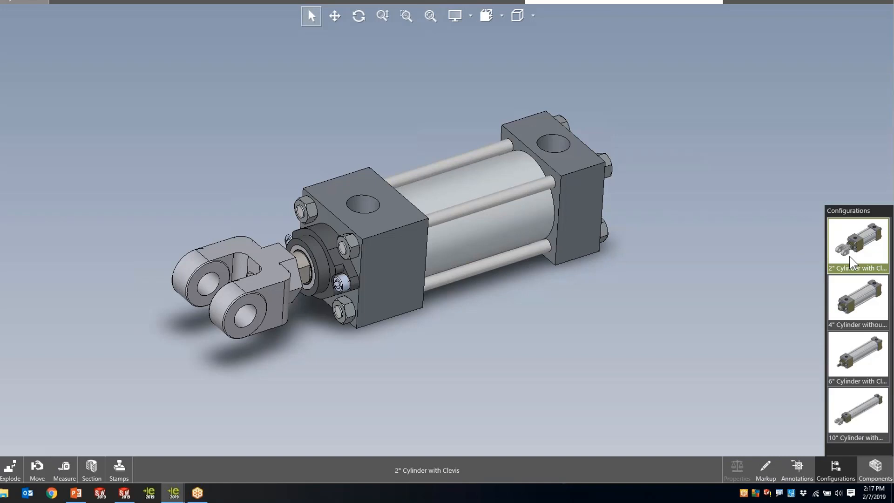
{"action": "left_click", "coordinate": [854, 303]}
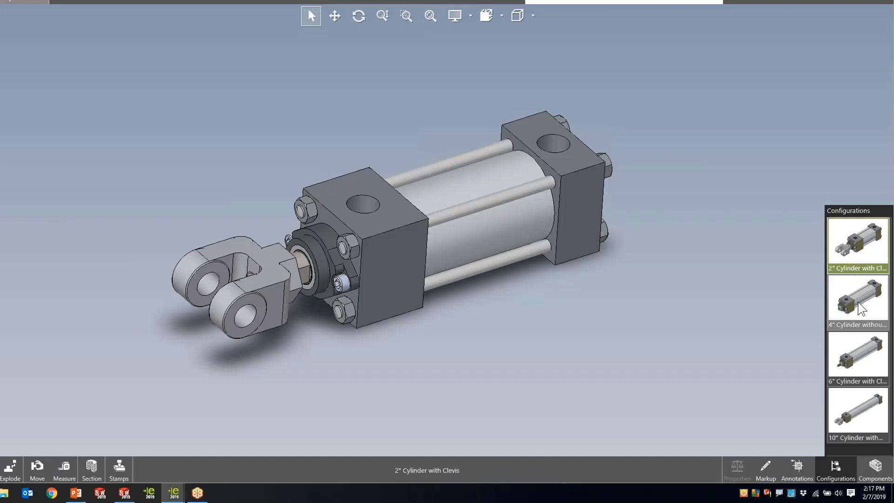
{"action": "left_click", "coordinate": [854, 343]}
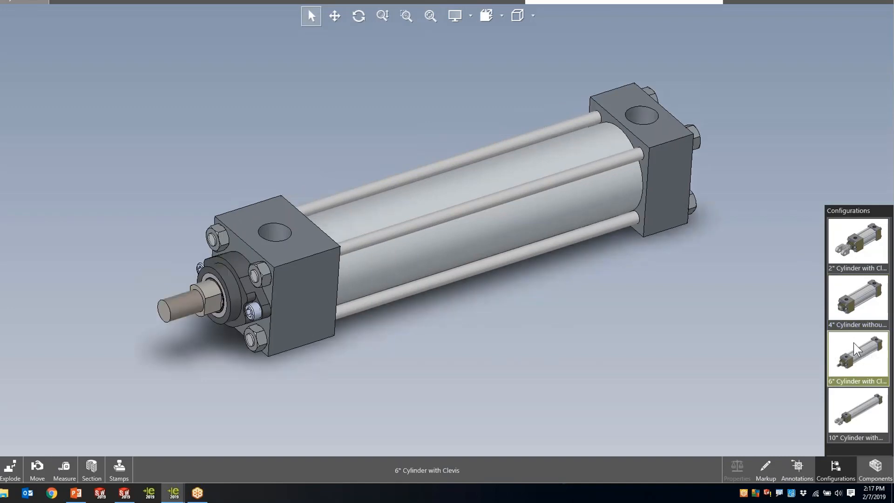
{"action": "left_click", "coordinate": [852, 412]}
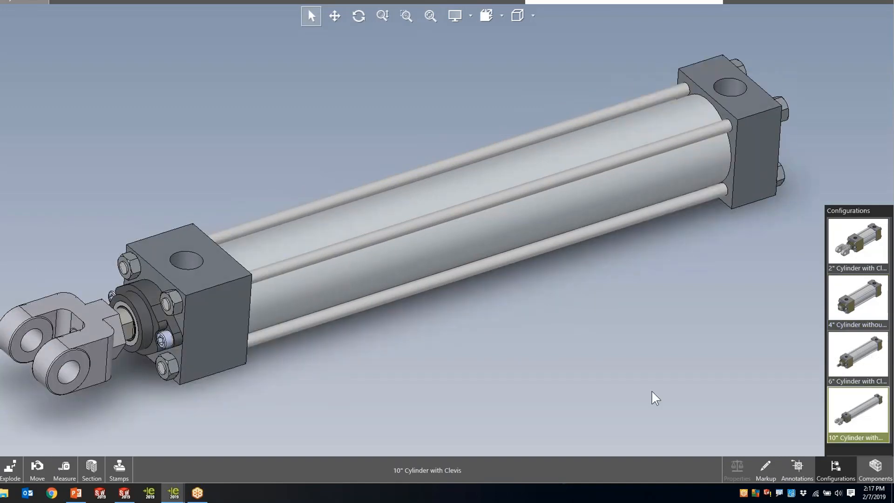
{"action": "middle_click_drag", "start_coordinate": [535, 362], "coordinate": [513, 371]}
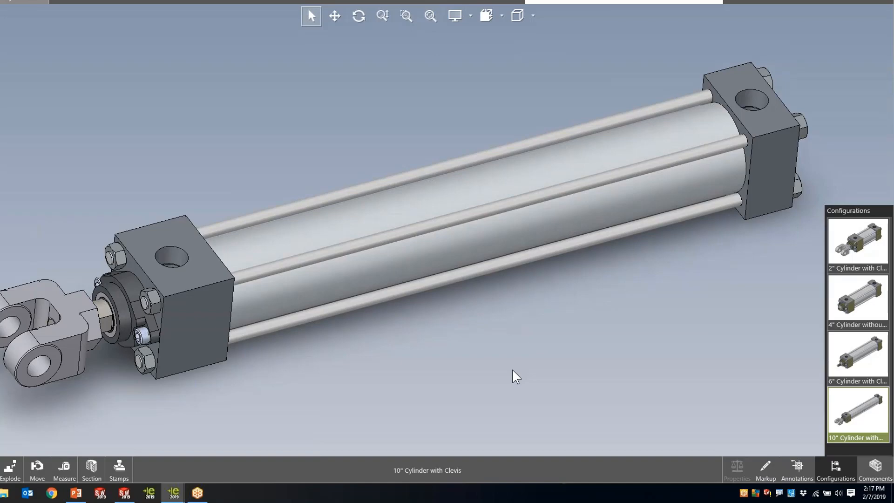
Step back through the 6" and 4" configurations and activate 2" Cylinder with Clevis.
{"action": "left_click", "coordinate": [864, 364]}
{"action": "left_click", "coordinate": [858, 307]}
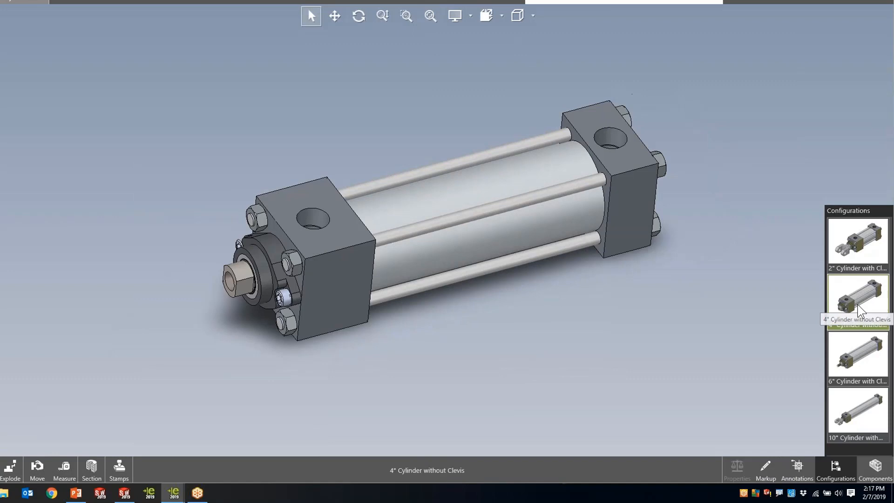
{"action": "left_click", "coordinate": [857, 255]}
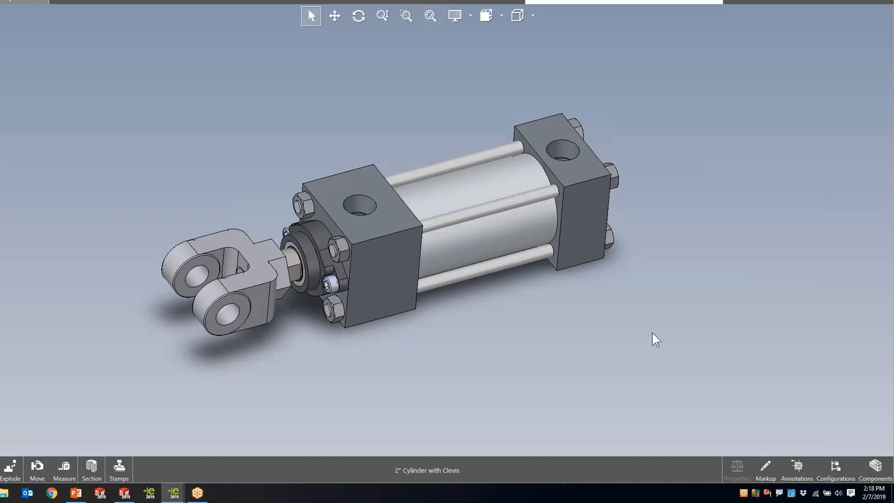
{"action": "middle_click_drag", "start_coordinate": [655, 340], "coordinate": [603, 332]}
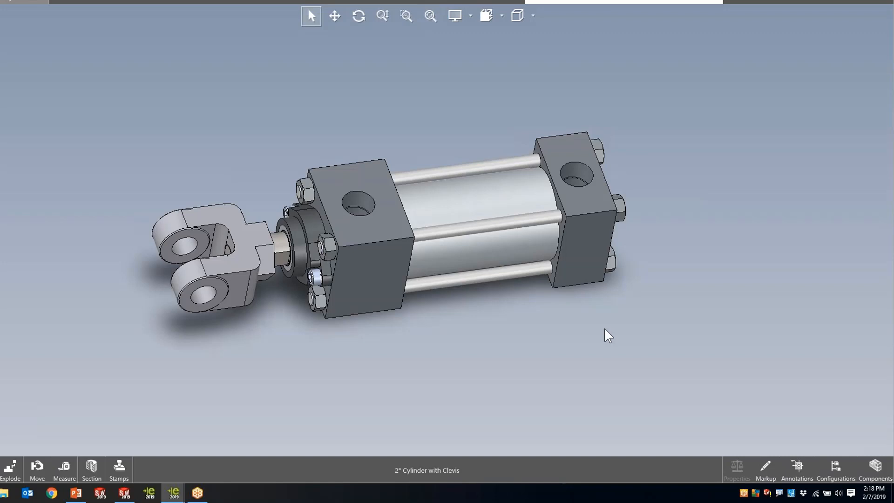
{"action": "scroll", "coordinate": [496, 288], "scroll_direction": "up", "scroll_amount": 2}
{"action": "scroll", "coordinate": [495, 288], "scroll_direction": "down", "scroll_amount": 5}
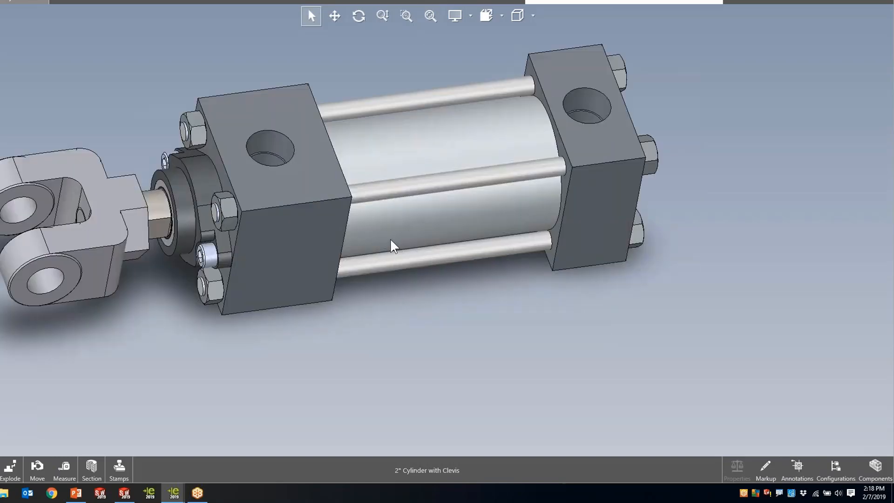
{"action": "middle_click_drag", "start_coordinate": [390, 239], "coordinate": [401, 253]}
{"action": "scroll", "coordinate": [354, 194], "scroll_direction": "up", "scroll_amount": 2}
{"action": "scroll", "coordinate": [345, 186], "scroll_direction": "down", "scroll_amount": 2}
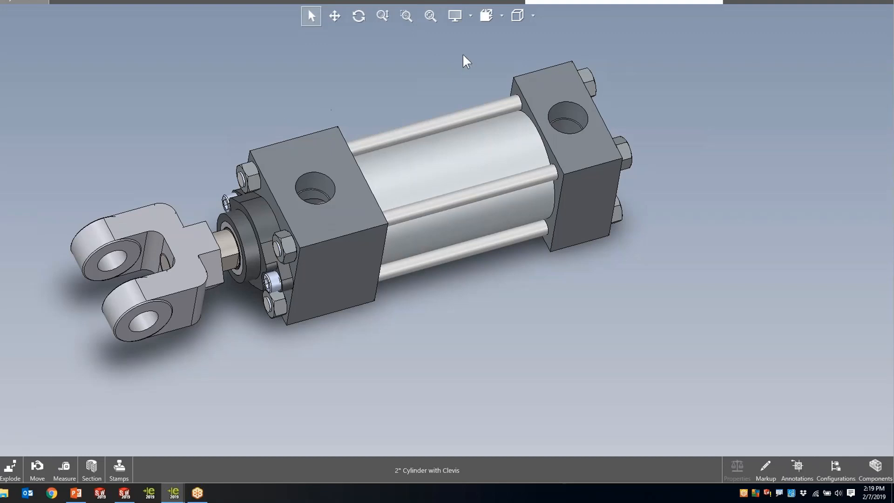
Turn ambient occlusion on and off again to compare the shading of the 2" cylinder.
{"action": "left_click", "coordinate": [470, 16]}
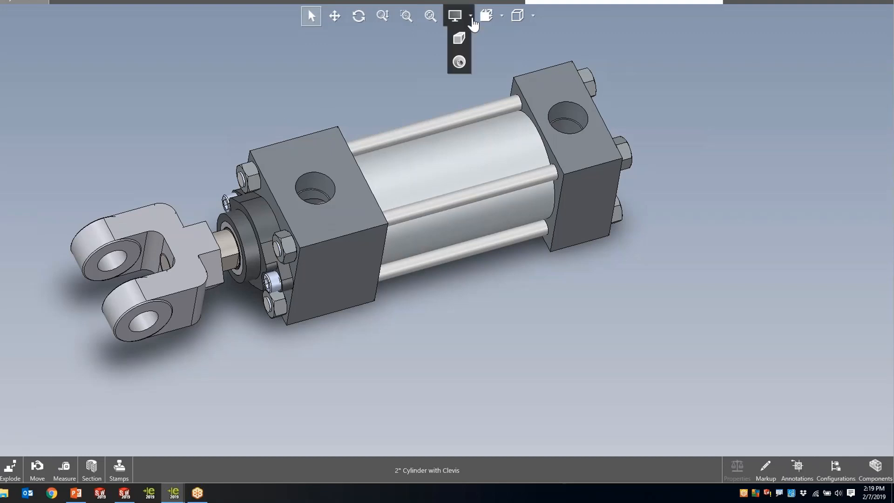
{"action": "left_click", "coordinate": [460, 62]}
{"action": "middle_click_drag", "start_coordinate": [437, 244], "coordinate": [457, 255]}
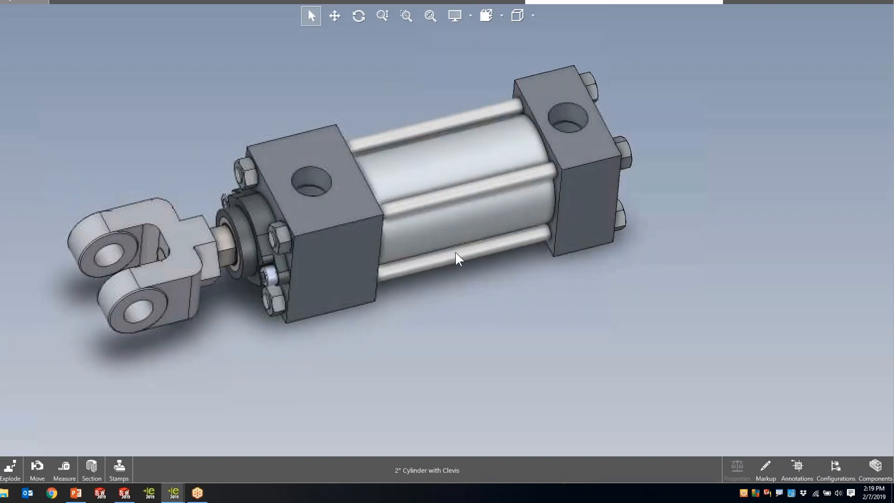
{"action": "left_click", "coordinate": [471, 15]}
{"action": "left_click", "coordinate": [459, 62]}
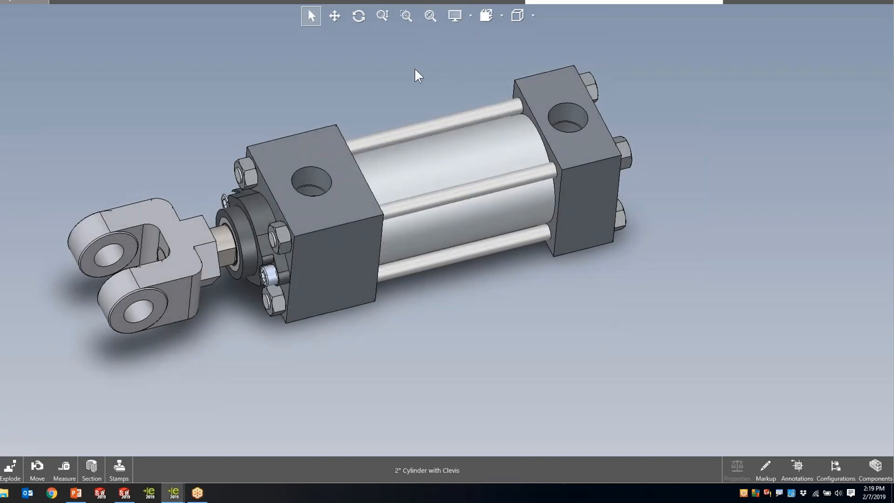
{"action": "middle_click_drag", "start_coordinate": [416, 69], "coordinate": [498, 140]}
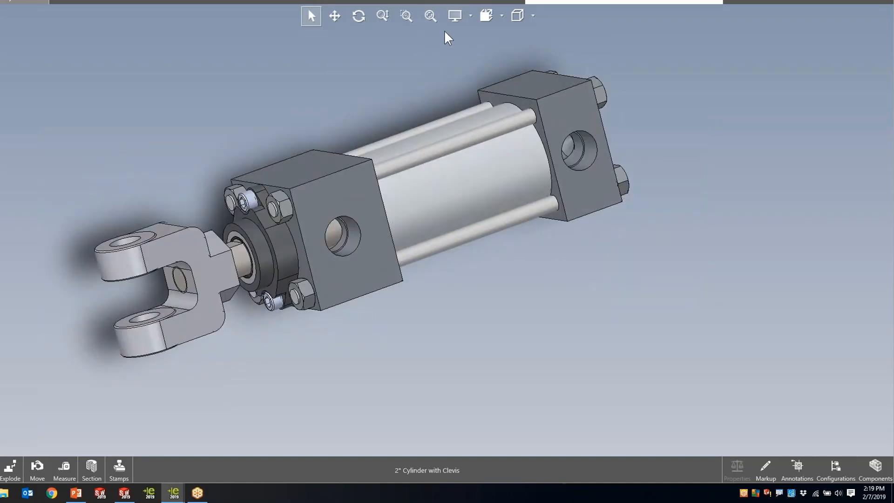
Turn on ambient occlusion for the display of the 2" cylinder assembly.
{"action": "left_click", "coordinate": [470, 16]}
{"action": "left_click", "coordinate": [460, 62]}
{"action": "mouse_move", "coordinate": [544, 268]}
{"action": "middle_mouse_down"}
{"action": "mouse_move", "coordinate": [465, 174]}
{"action": "mouse_move", "coordinate": [457, 130]}
{"action": "mouse_move", "coordinate": [465, 176]}
{"action": "middle_mouse_up"}
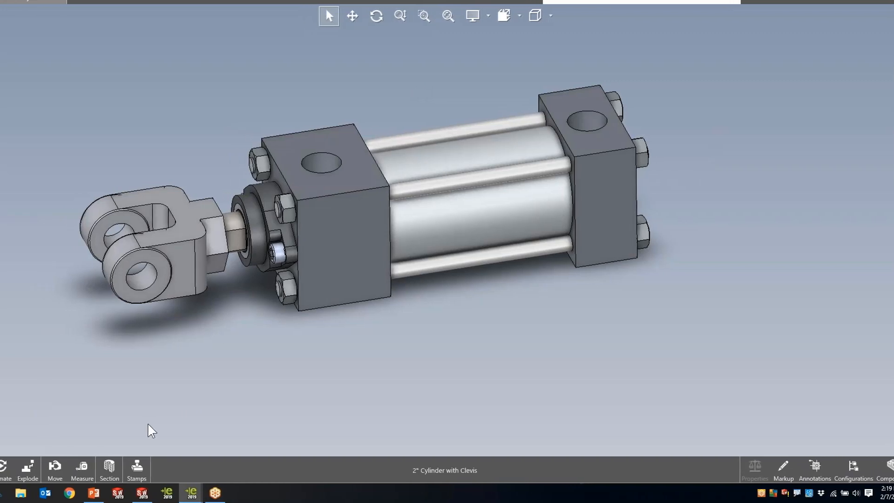
Measure the distance between the front and rear top edges of the block next to the clevis.
{"action": "left_click", "coordinate": [104, 468]}
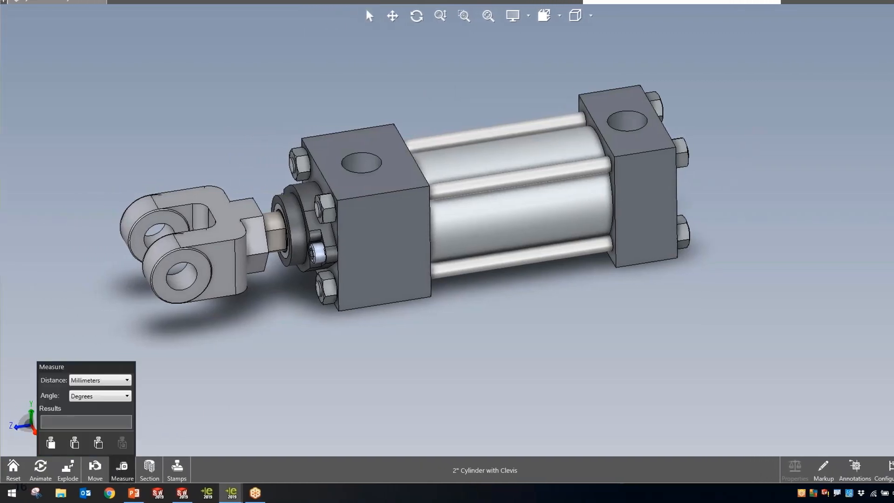
{"action": "left_click", "coordinate": [322, 174]}
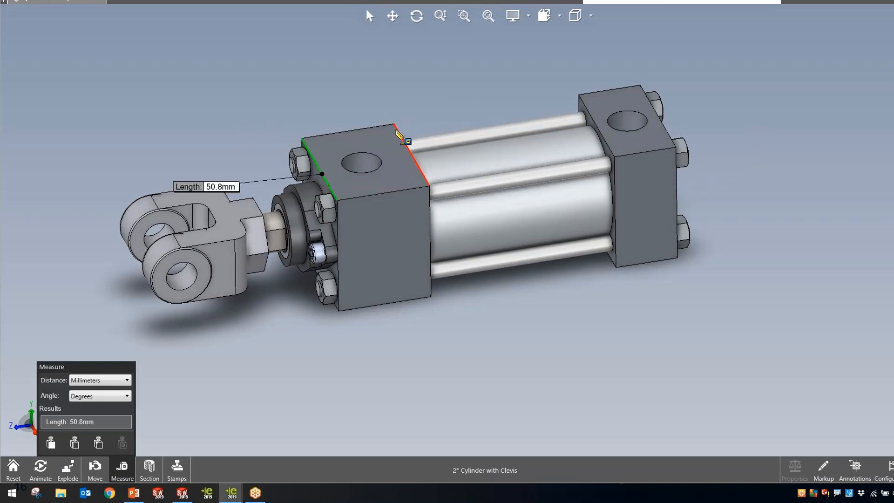
{"action": "left_click", "coordinate": [397, 132]}
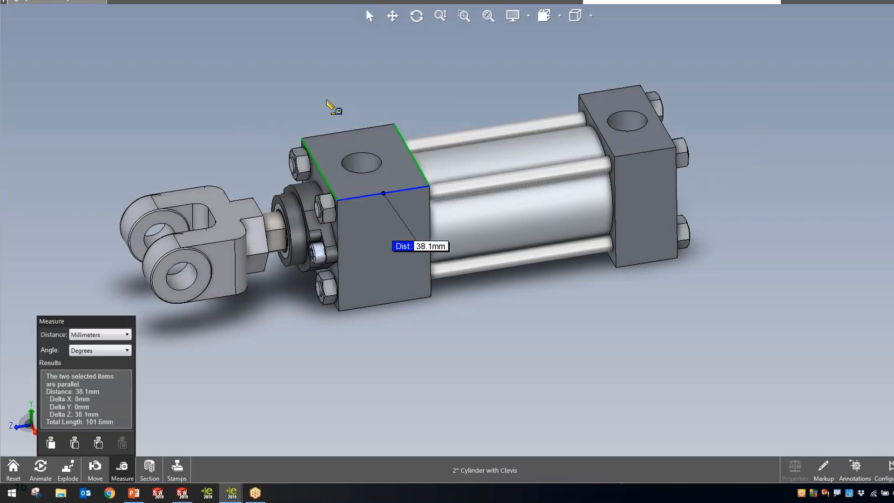
Measure the port hole's centre distance to the block's rear top edge and its diameter, and end measuring.
{"action": "left_click", "coordinate": [312, 155]}
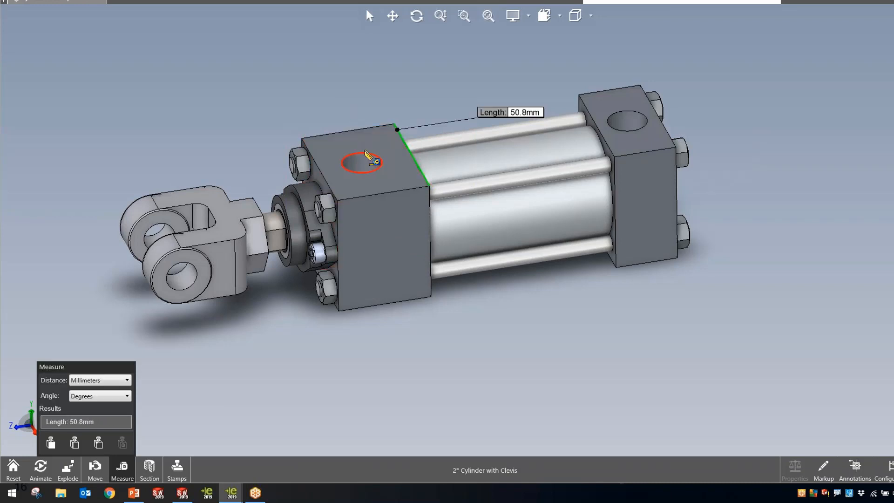
{"action": "left_click", "coordinate": [366, 154]}
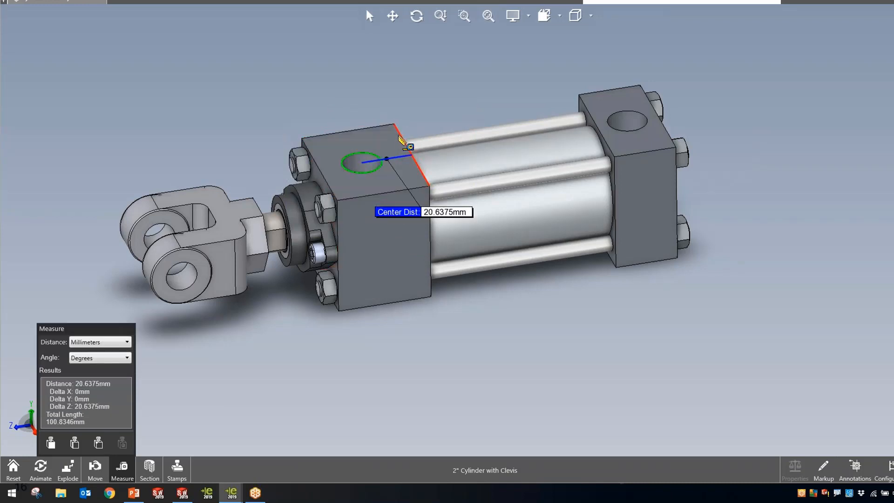
{"action": "left_click", "coordinate": [400, 137]}
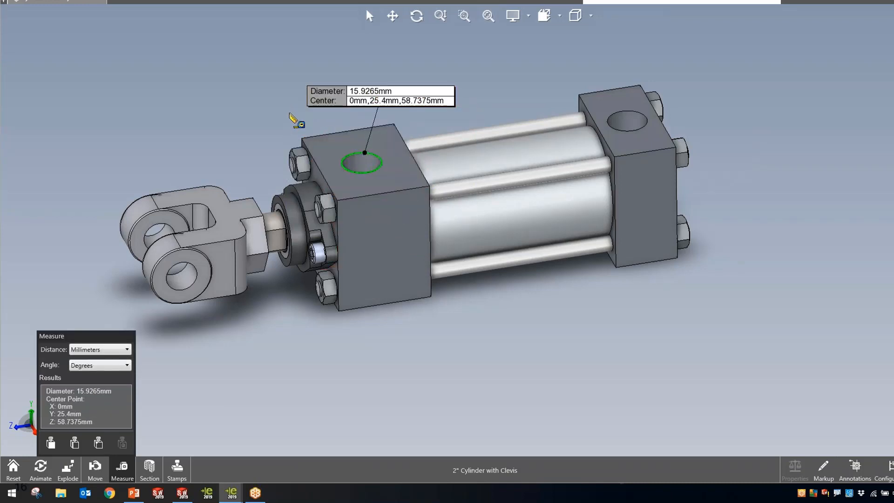
{"action": "left_click", "coordinate": [181, 117]}
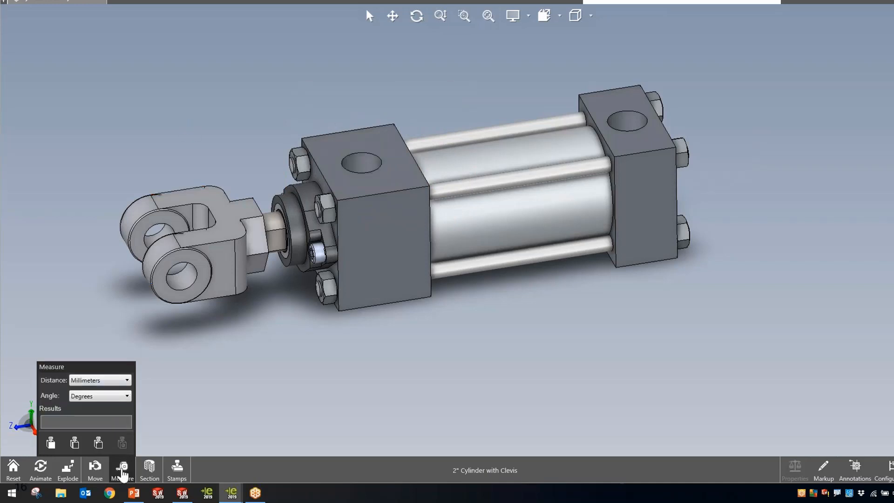
{"action": "left_click", "coordinate": [122, 470]}
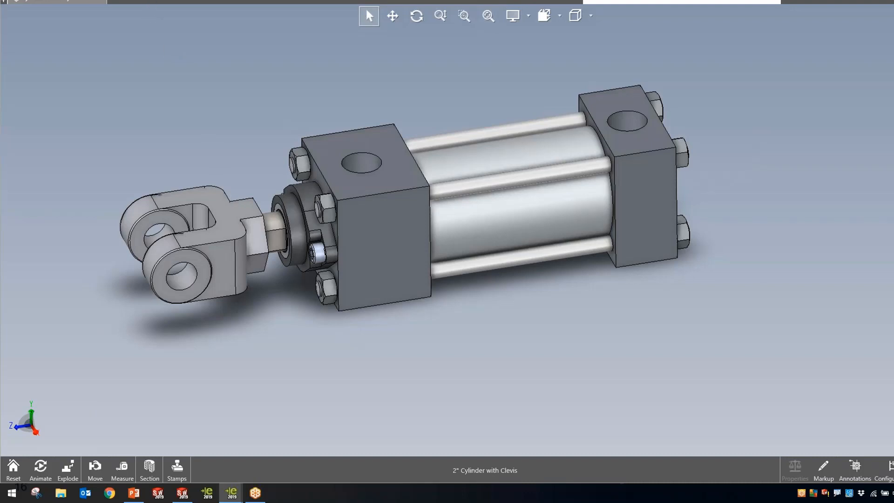
Start saving the assembly as an eDrawings Web HTML file and open the existing Cylinder Assembly.html in the web browser.
{"action": "left_click", "coordinate": [144, 1]}
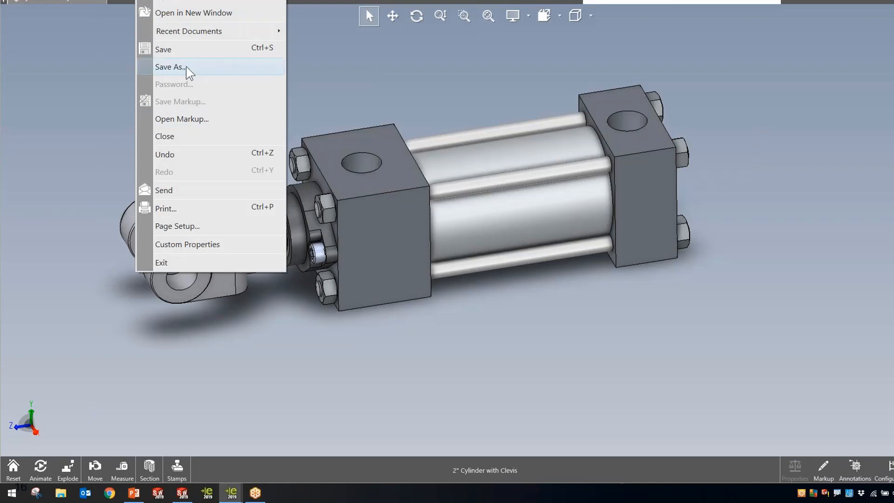
{"action": "left_click", "coordinate": [215, 67]}
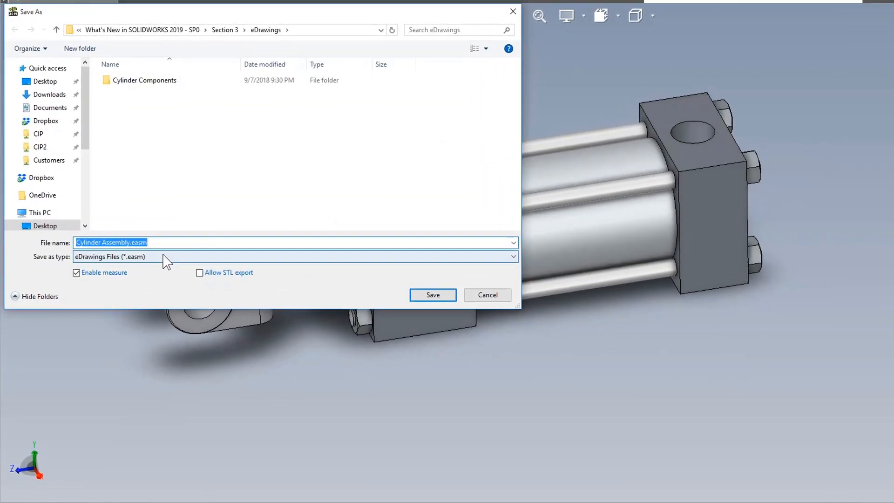
{"action": "left_click", "coordinate": [149, 233]}
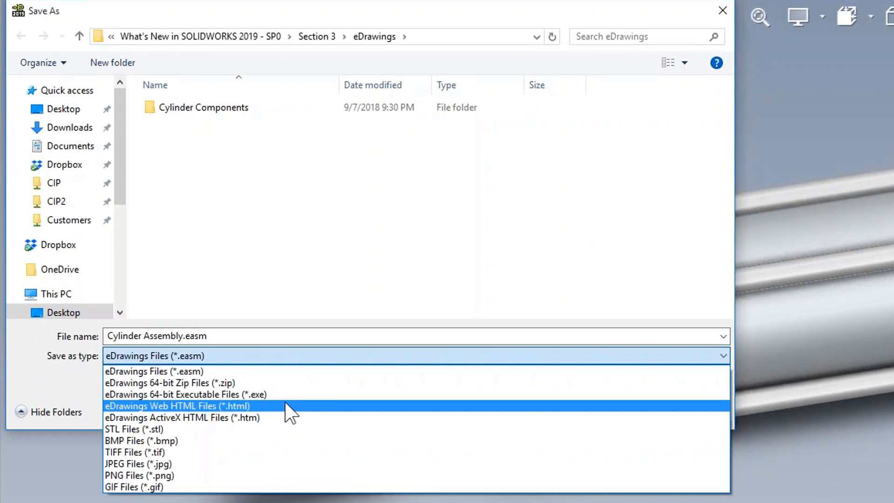
{"action": "left_click", "coordinate": [286, 410]}
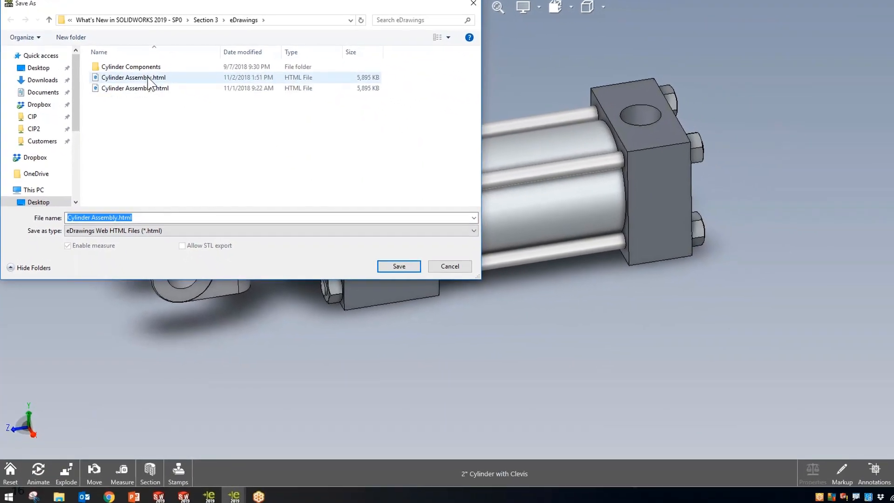
{"action": "left_click", "coordinate": [181, 97]}
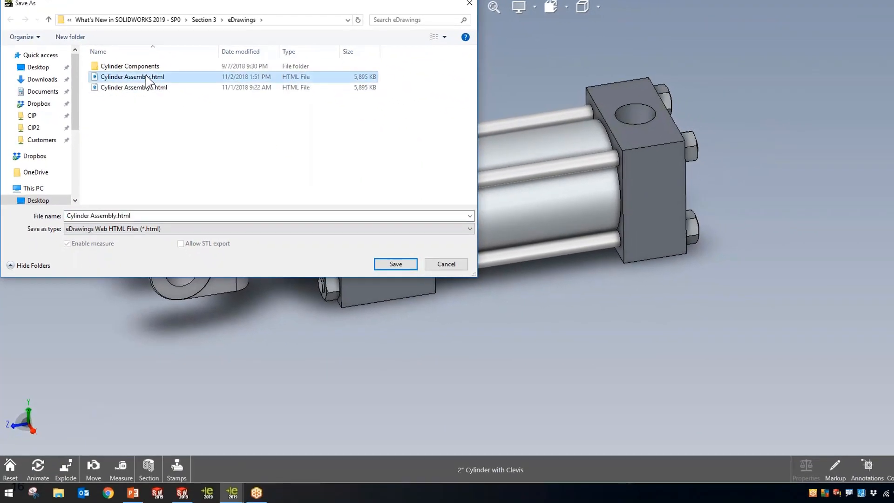
{"action": "right_click", "coordinate": [181, 97]}
{"action": "left_click", "coordinate": [169, 97]}
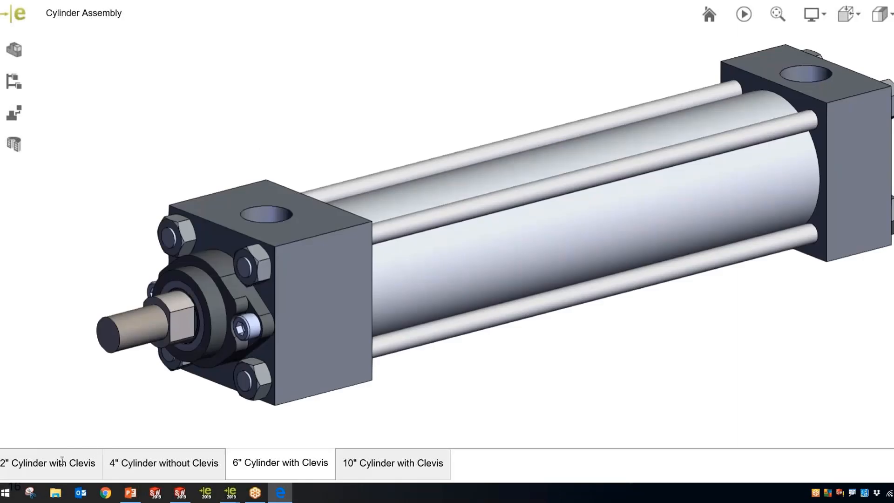
Compare the 2", 4", 6" and 10" cylinder configurations in the HTML file and return to the 4" cylinder without clevis.
{"action": "left_click", "coordinate": [80, 462]}
{"action": "left_click", "coordinate": [151, 464]}
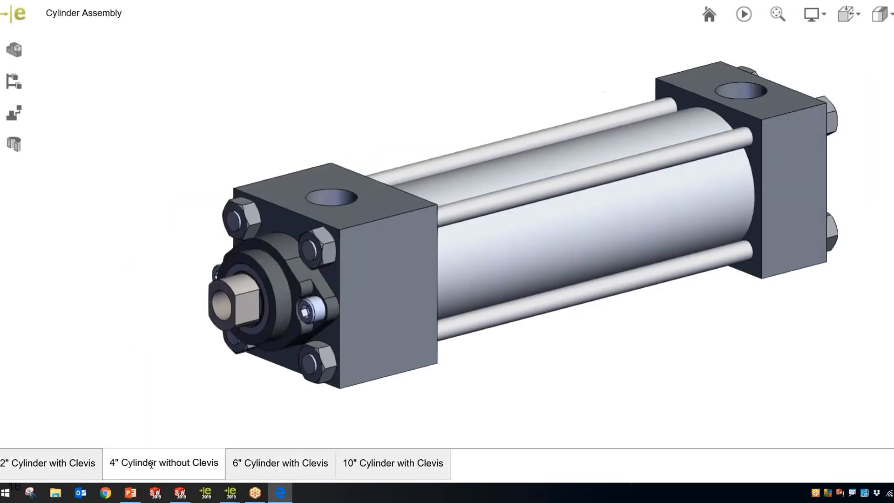
{"action": "left_click", "coordinate": [244, 466]}
{"action": "left_click", "coordinate": [353, 466]}
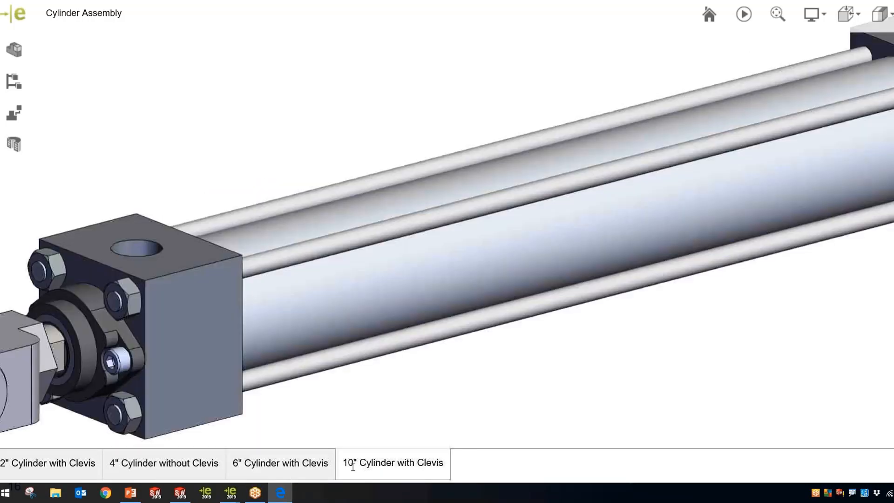
{"action": "left_click", "coordinate": [303, 475]}
{"action": "left_click", "coordinate": [189, 466]}
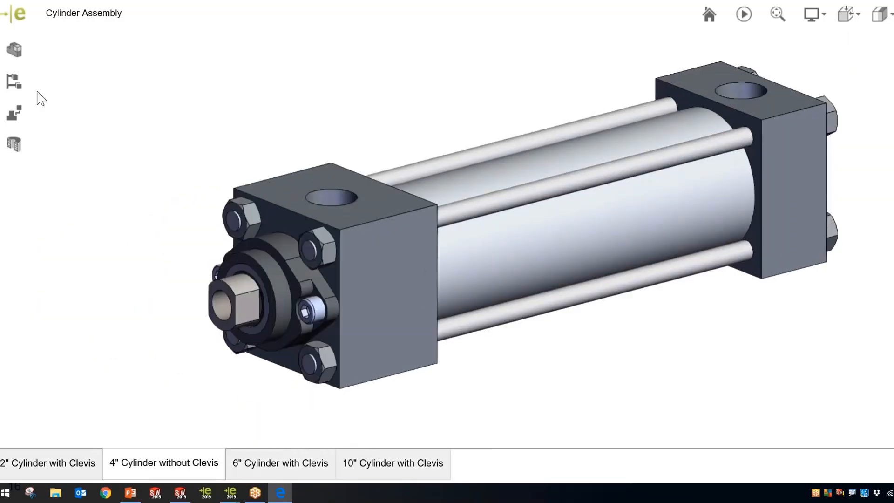
Open the component list of the 4" cylinder and highlight the wearband, the magnet and the cap in turn.
{"action": "left_click", "coordinate": [14, 51]}
{"action": "left_click_drag", "start_coordinate": [242, 123], "coordinate": [241, 232]}
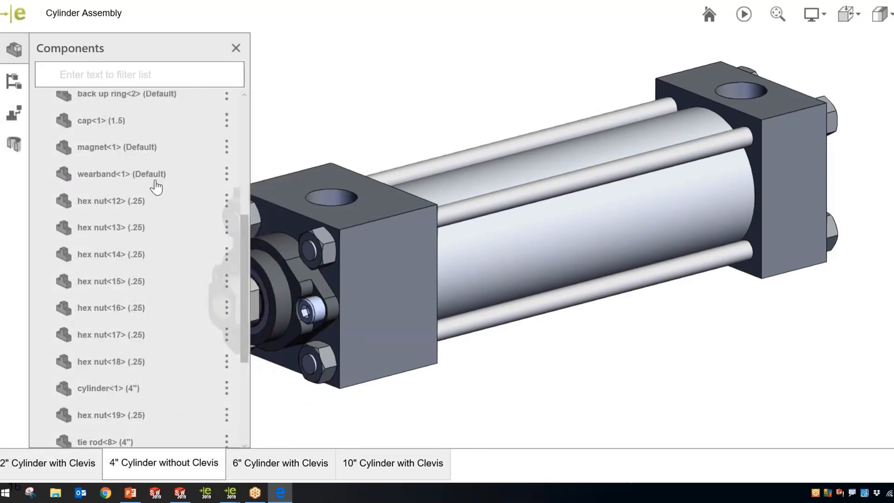
{"action": "left_click", "coordinate": [150, 177]}
{"action": "left_click", "coordinate": [133, 153]}
{"action": "left_click", "coordinate": [109, 126]}
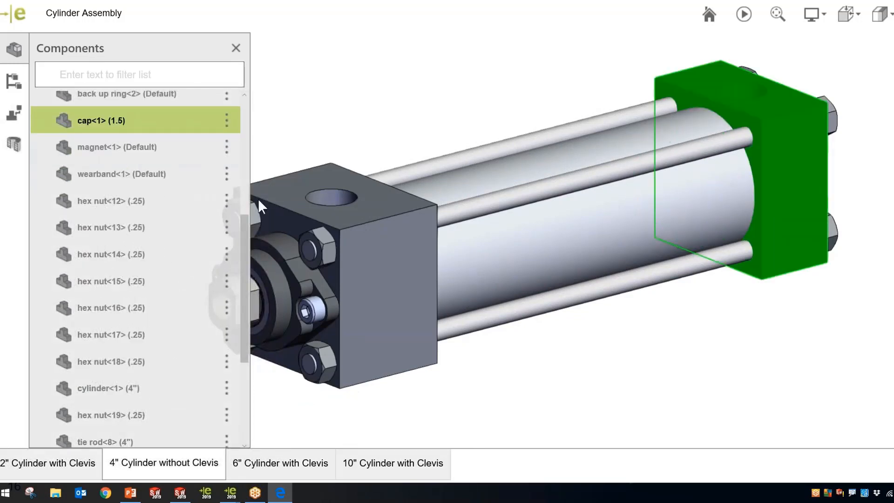
Highlight the head, the rod wiper and the rod seal in turn and close the component list.
{"action": "left_click_drag", "start_coordinate": [244, 196], "coordinate": [243, 108]}
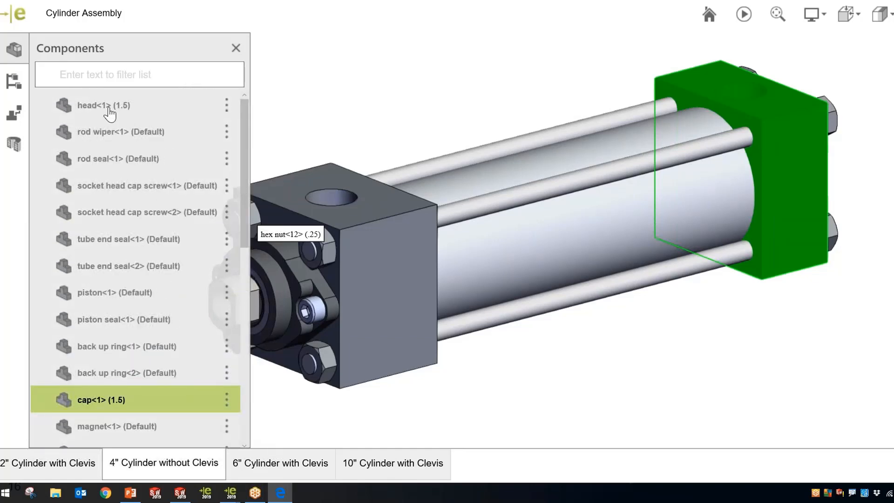
{"action": "left_click", "coordinate": [112, 114]}
{"action": "left_click", "coordinate": [114, 132]}
{"action": "left_click", "coordinate": [116, 157]}
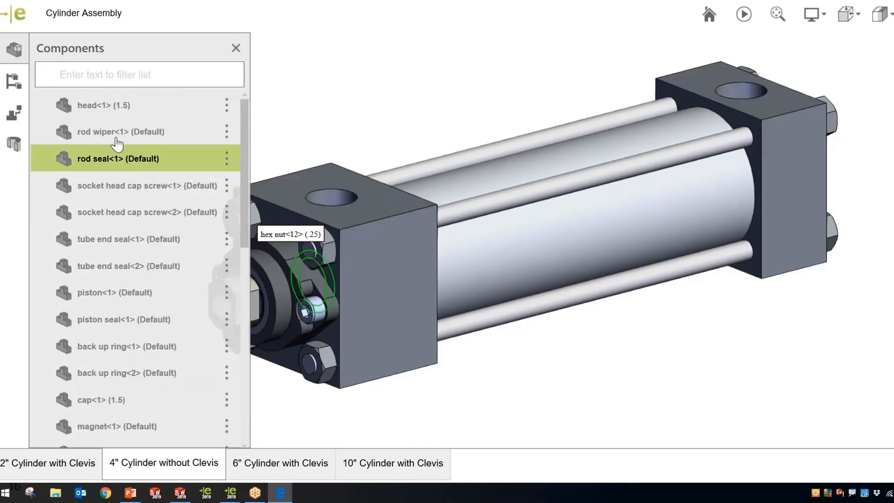
{"action": "left_click", "coordinate": [236, 49]}
Explode the 4" cylinder, collapse it again and leave the explode function.
{"action": "left_click", "coordinate": [18, 113]}
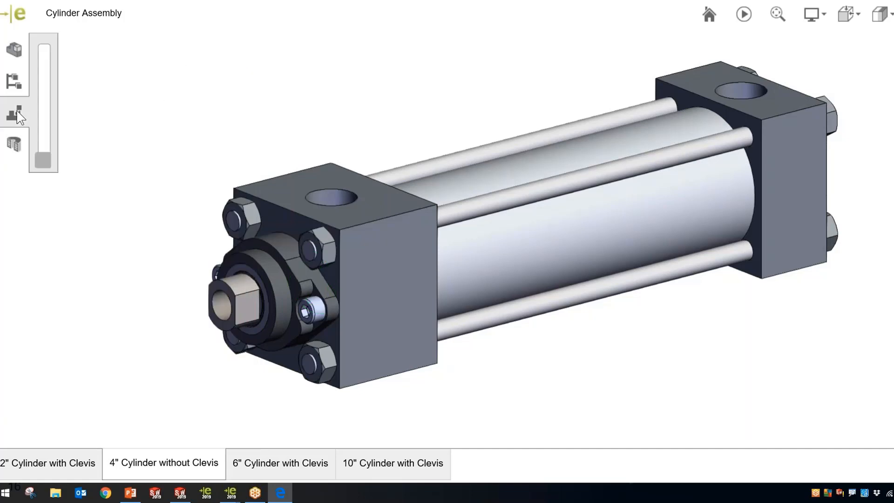
{"action": "mouse_move", "coordinate": [44, 157]}
{"action": "left_mouse_down"}
{"action": "mouse_move", "coordinate": [46, 126]}
{"action": "mouse_move", "coordinate": [40, 163]}
{"action": "left_mouse_up"}
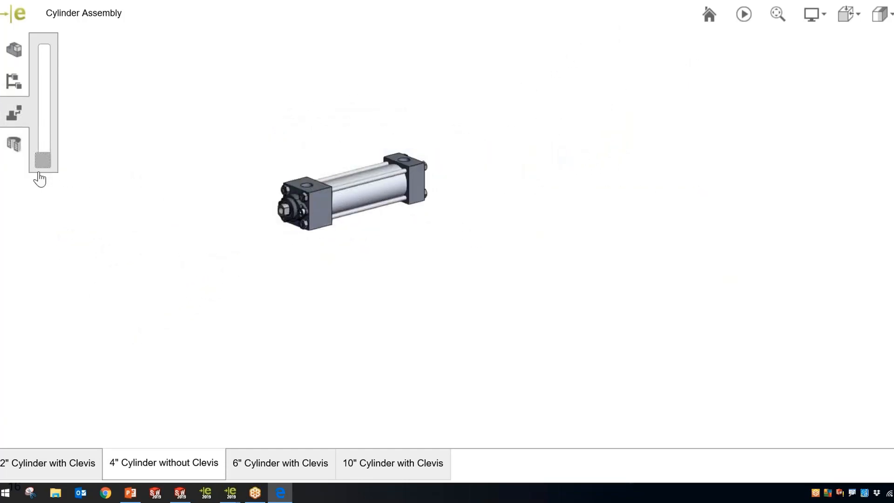
{"action": "left_click", "coordinate": [11, 109]}
Section the 4" cylinder crosswise, lengthwise along the vertical plane and lengthwise along the horizontal plane.
{"action": "scroll", "coordinate": [313, 181], "scroll_direction": "down", "scroll_amount": 5}
{"action": "scroll", "coordinate": [312, 177], "scroll_direction": "up", "scroll_amount": 10}
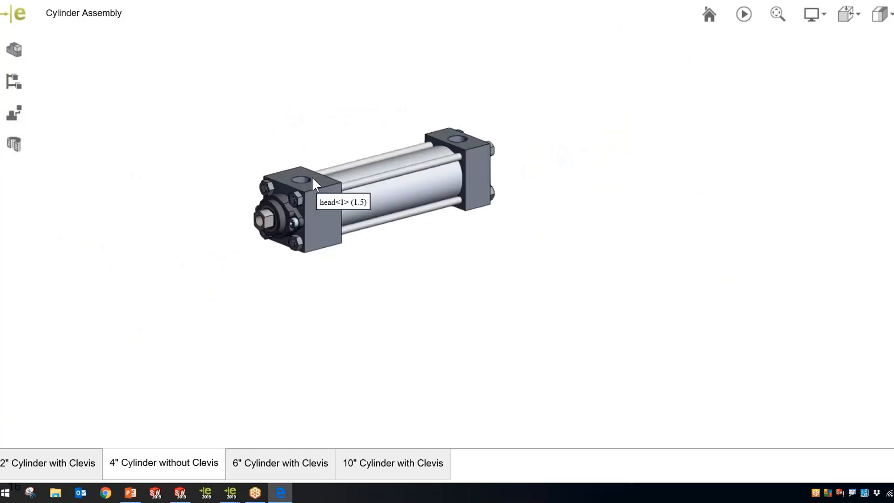
{"action": "left_click", "coordinate": [17, 146]}
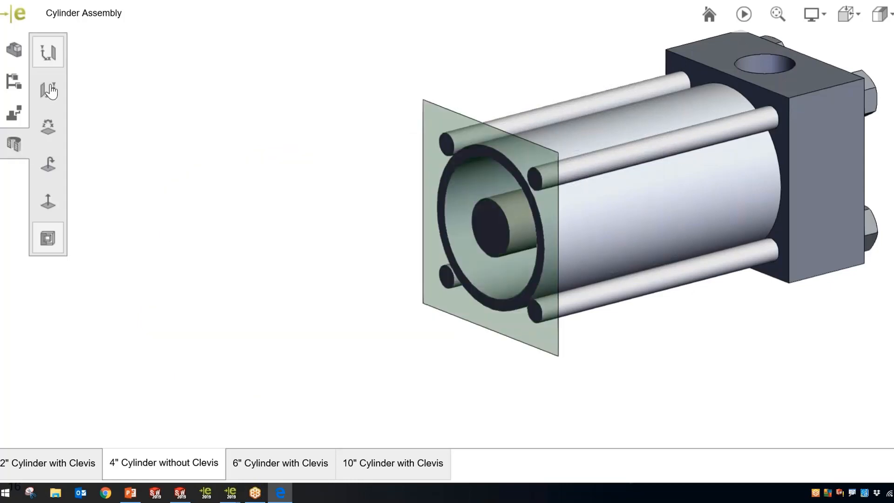
{"action": "left_click", "coordinate": [51, 86]}
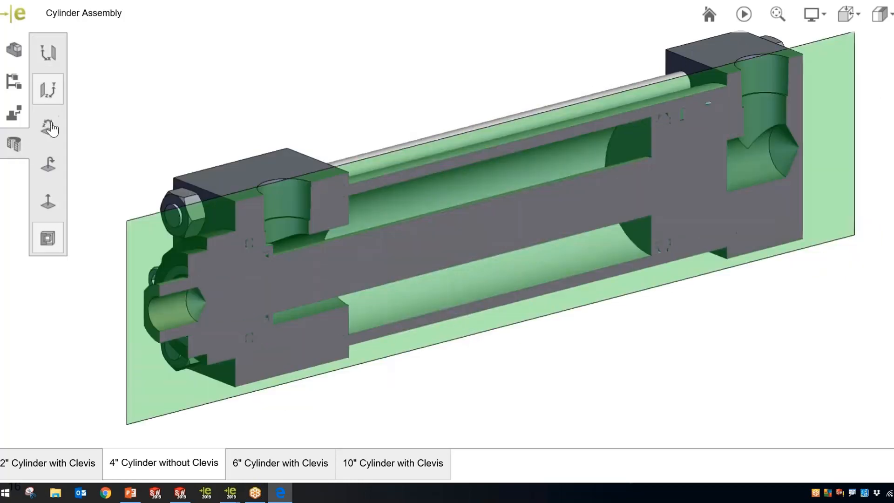
{"action": "left_click", "coordinate": [50, 127]}
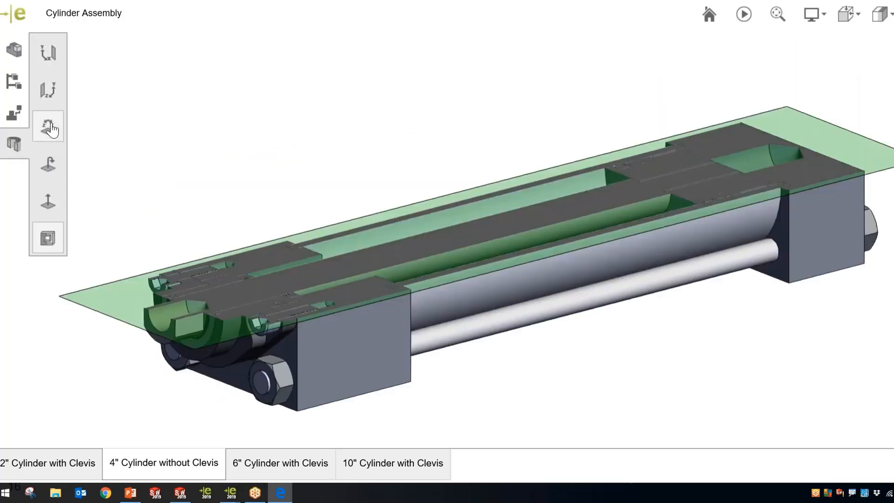
View the horizontal section of the cylinder face-on and end sectioning.
{"action": "left_click", "coordinate": [48, 203]}
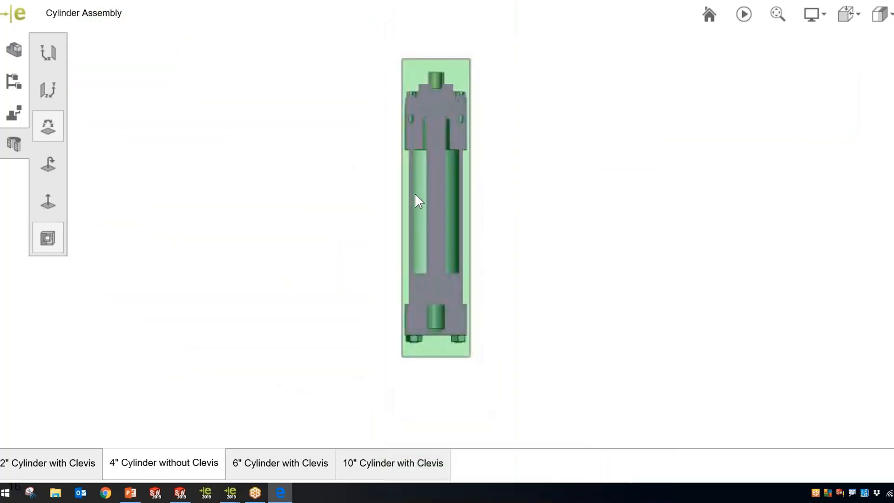
{"action": "scroll", "coordinate": [387, 185], "scroll_direction": "up", "scroll_amount": 3}
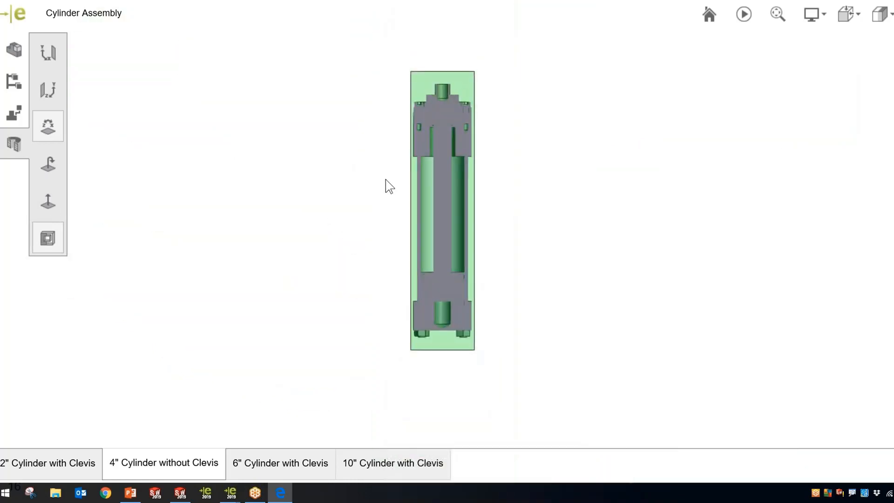
{"action": "left_click", "coordinate": [13, 145]}
Fit the 4" cylinder to the view, then turn perspective on and off again while inspecting the model from another angle.
{"action": "left_click_drag", "start_coordinate": [395, 140], "coordinate": [742, 22]}
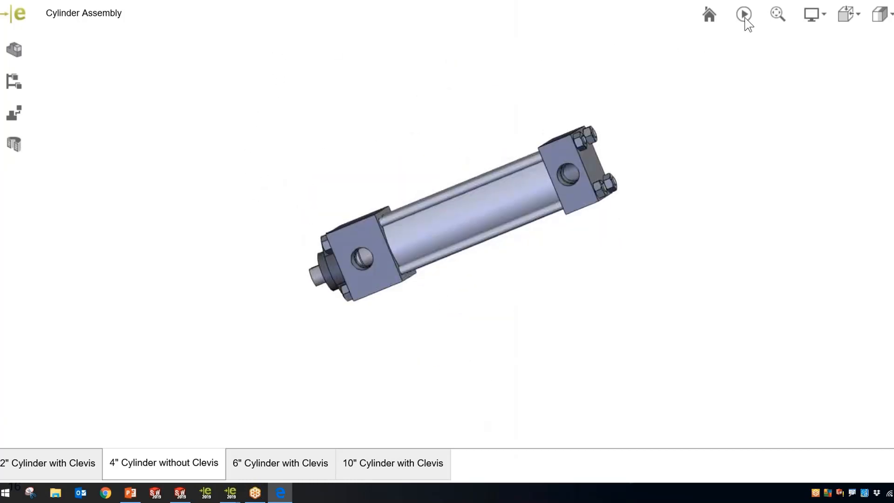
{"action": "left_click", "coordinate": [778, 15]}
{"action": "left_click", "coordinate": [820, 19]}
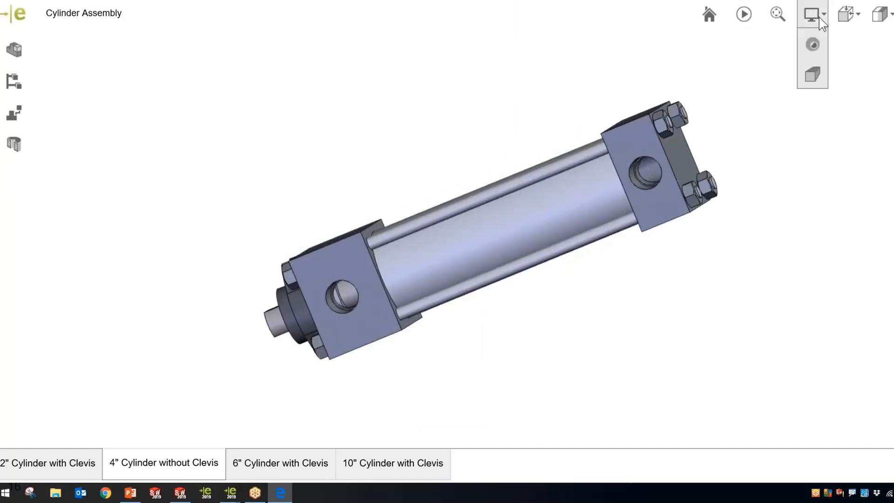
{"action": "left_click", "coordinate": [816, 78]}
{"action": "left_click_drag", "start_coordinate": [788, 156], "coordinate": [567, 228]}
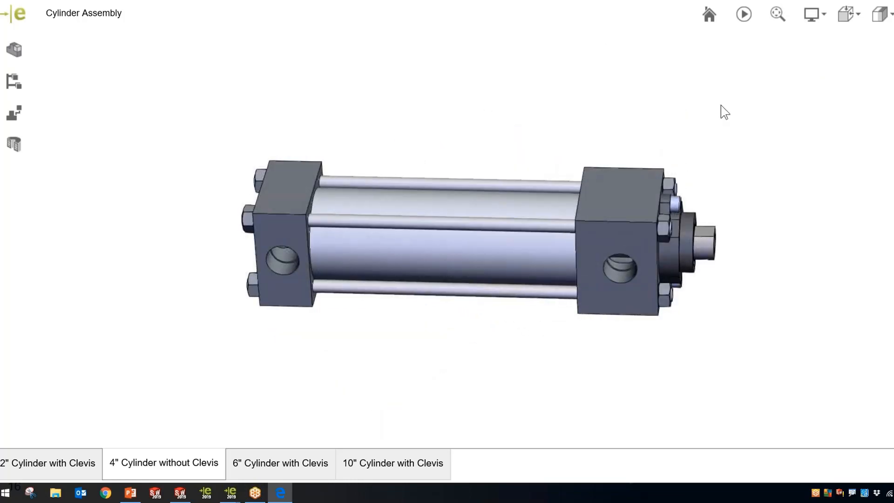
{"action": "left_click", "coordinate": [825, 15]}
{"action": "left_click", "coordinate": [814, 77]}
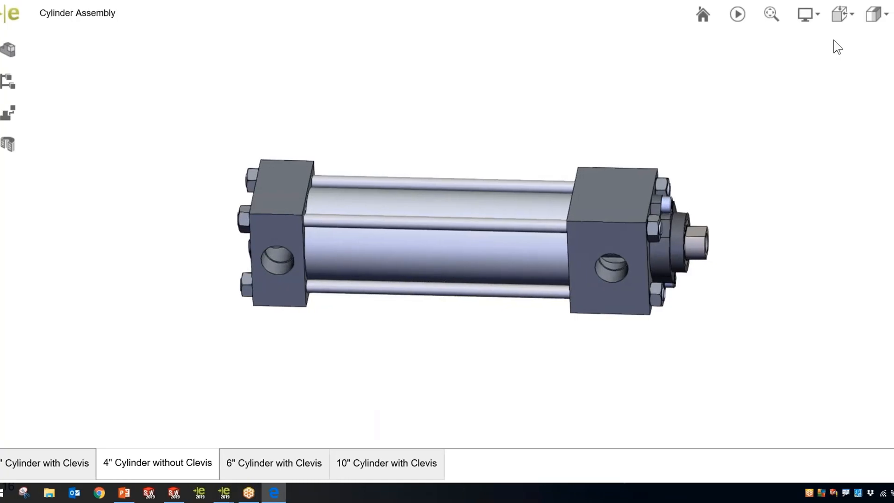
Show the 4" cylinder in the front, right and isometric standard views.
{"action": "left_click", "coordinate": [859, 16]}
{"action": "left_click", "coordinate": [805, 72]}
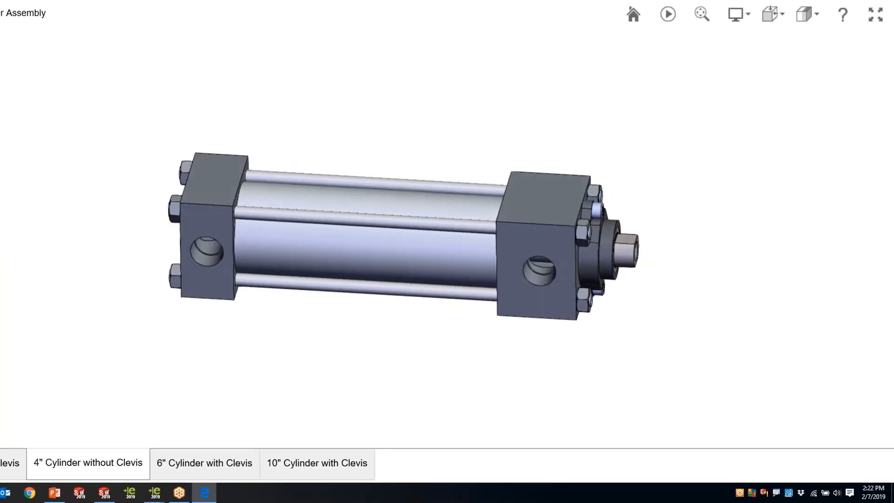
{"action": "left_click", "coordinate": [805, 17]}
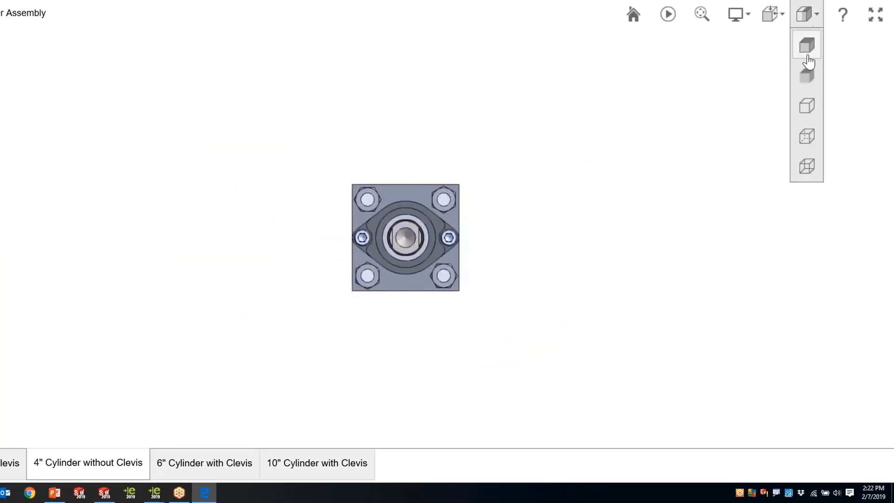
{"action": "left_click", "coordinate": [778, 15]}
{"action": "left_click", "coordinate": [832, 74]}
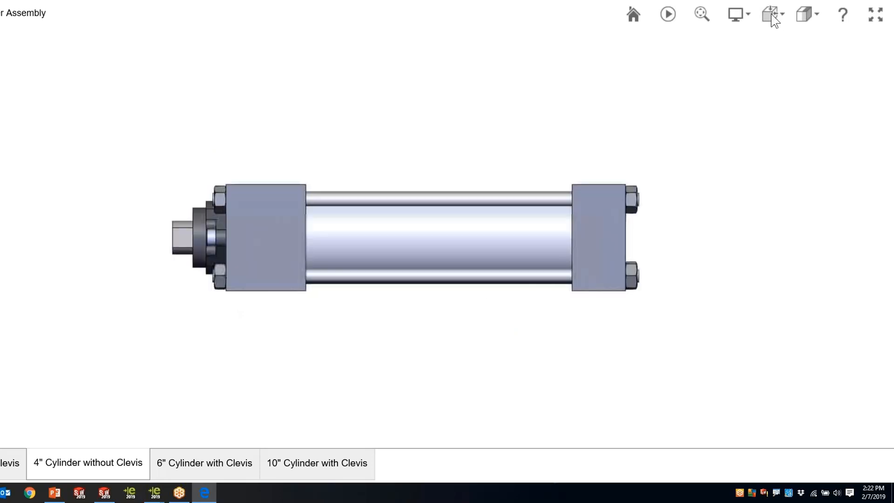
{"action": "left_click", "coordinate": [773, 15]}
{"action": "left_click", "coordinate": [861, 43]}
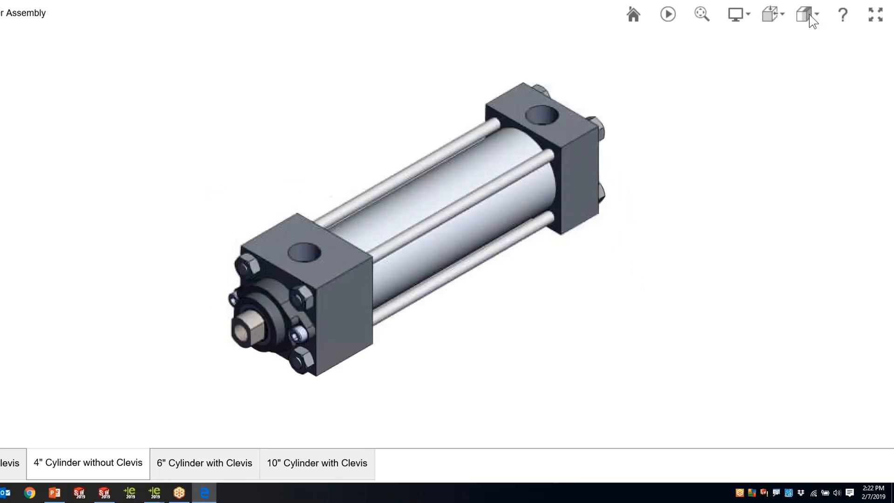
Compare the shaded and hidden-lines-visible display styles of the 4" cylinder and return to shaded with edges.
{"action": "left_click", "coordinate": [810, 15]}
{"action": "left_click", "coordinate": [808, 78]}
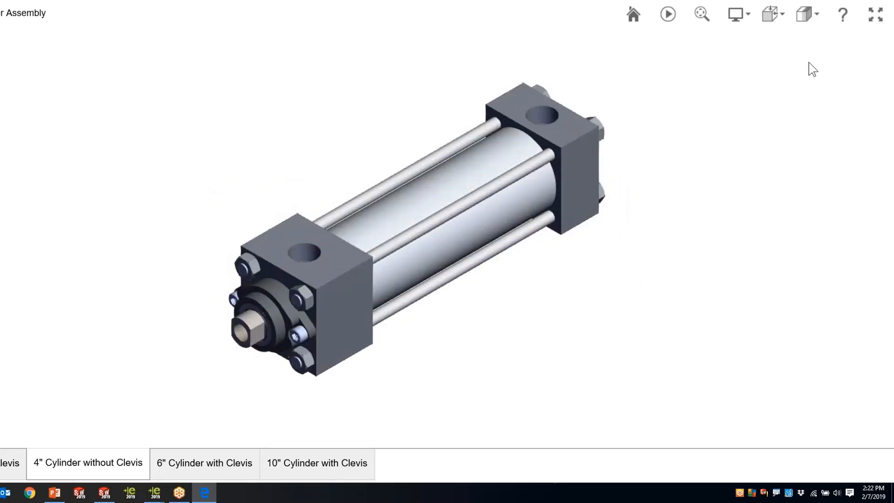
{"action": "left_click", "coordinate": [805, 14]}
{"action": "left_click", "coordinate": [807, 136]}
{"action": "left_click", "coordinate": [807, 13]}
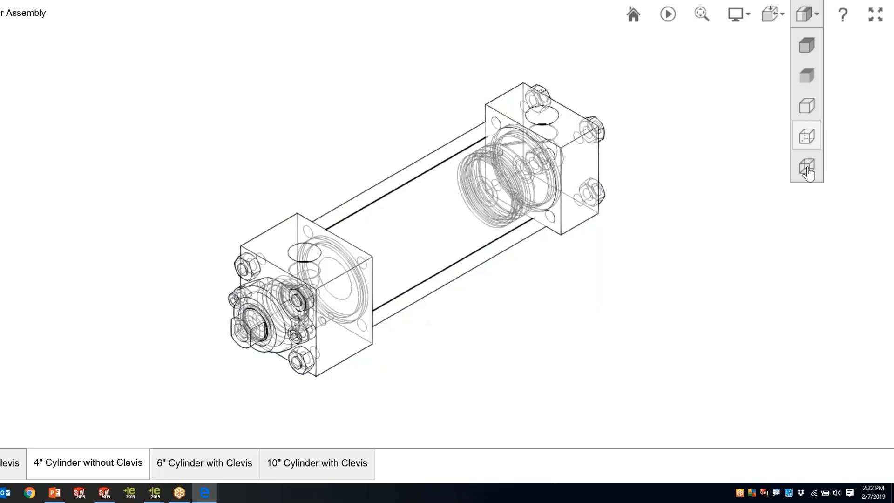
{"action": "left_click", "coordinate": [806, 44]}
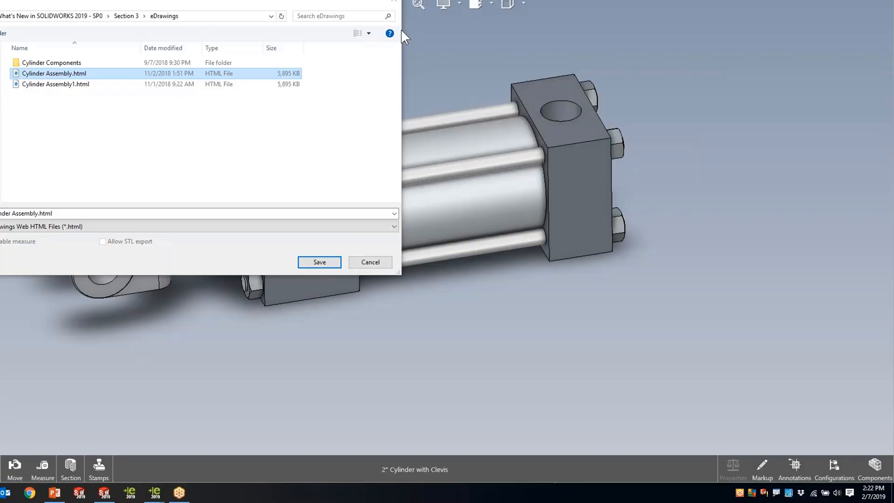
Cancel saving the cylinder assembly as an HTML file in eDrawings.
{"action": "left_click", "coordinate": [395, 3]}
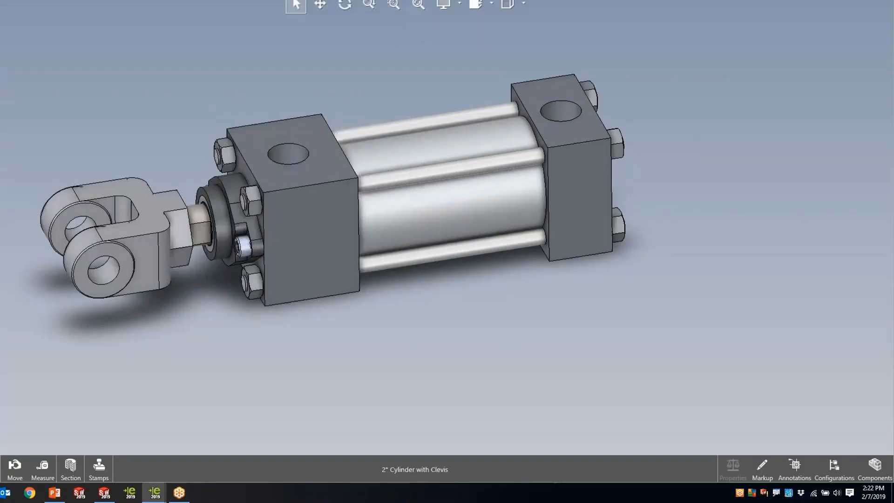
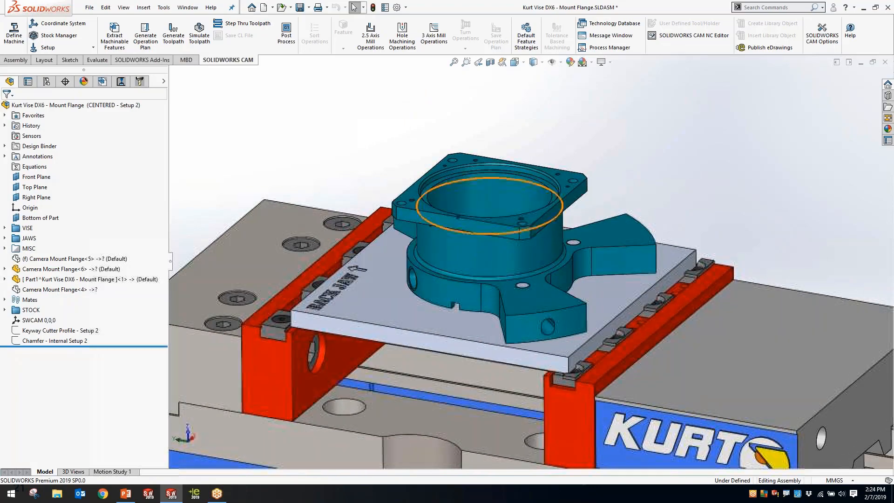
{"action": "scroll", "coordinate": [546, 322], "scroll_direction": "down", "scroll_amount": 5}
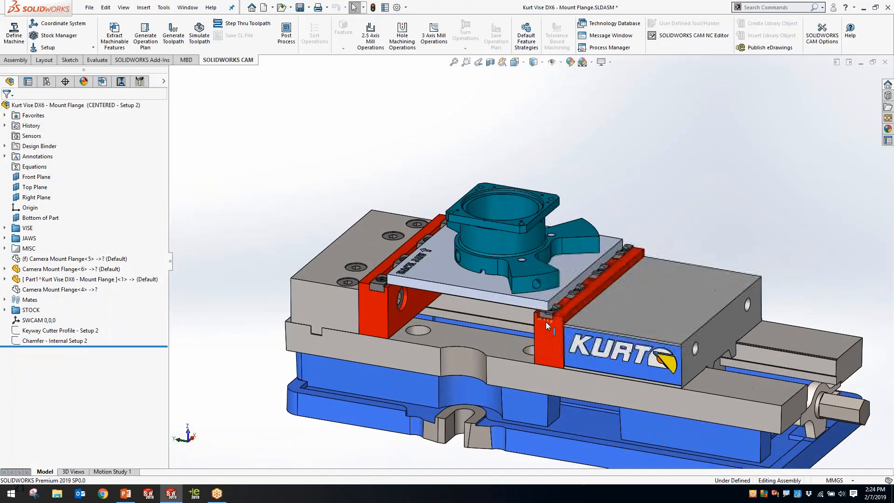
Show the vise assembly in the saved SIDE and STOCK views, return to SIDE, and inspect the mount flange up close.
{"action": "left_click", "coordinate": [523, 63]}
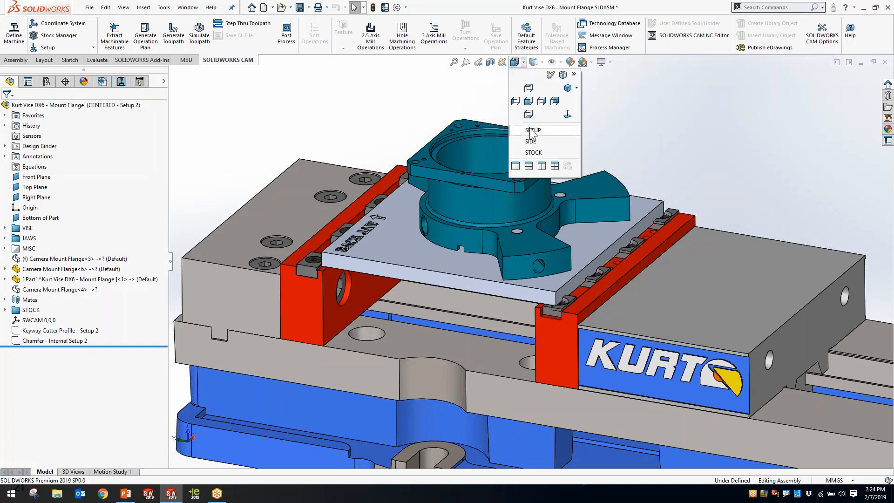
{"action": "left_click", "coordinate": [531, 141]}
{"action": "left_click", "coordinate": [516, 62]}
{"action": "left_click", "coordinate": [529, 151]}
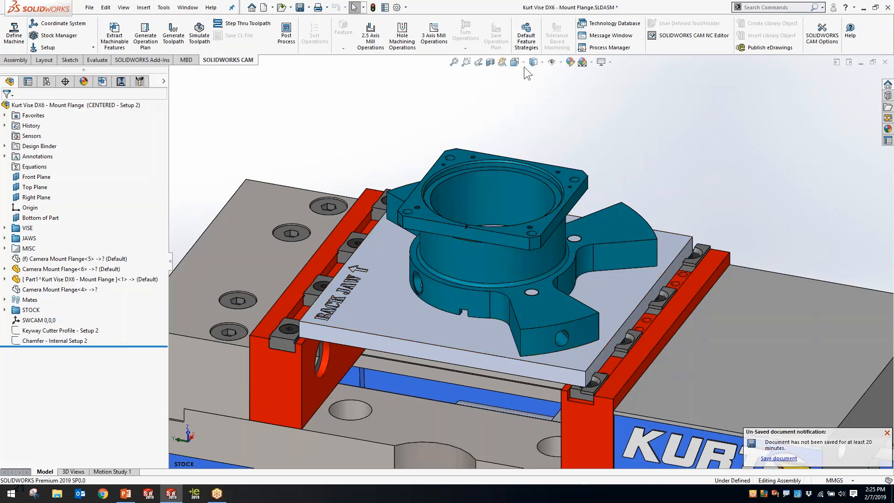
{"action": "left_click", "coordinate": [543, 62]}
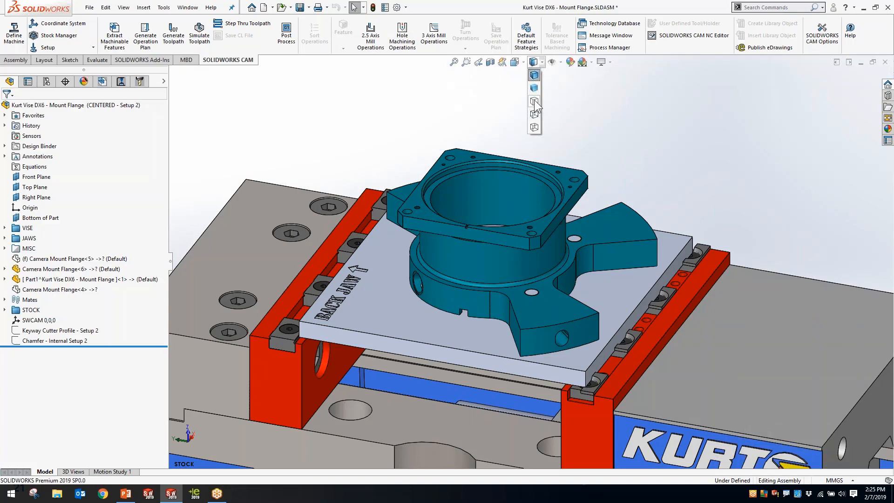
{"action": "left_click", "coordinate": [515, 62]}
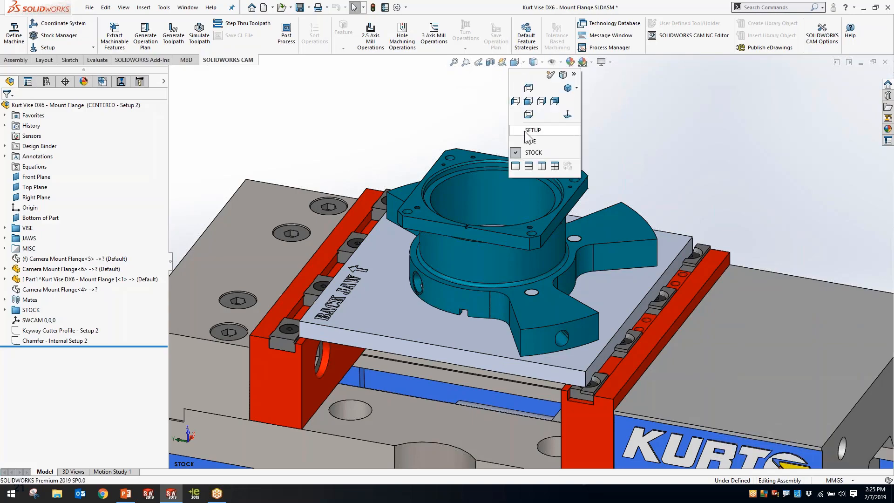
{"action": "left_click", "coordinate": [522, 142]}
{"action": "middle_click_drag", "start_coordinate": [559, 198], "coordinate": [533, 243]}
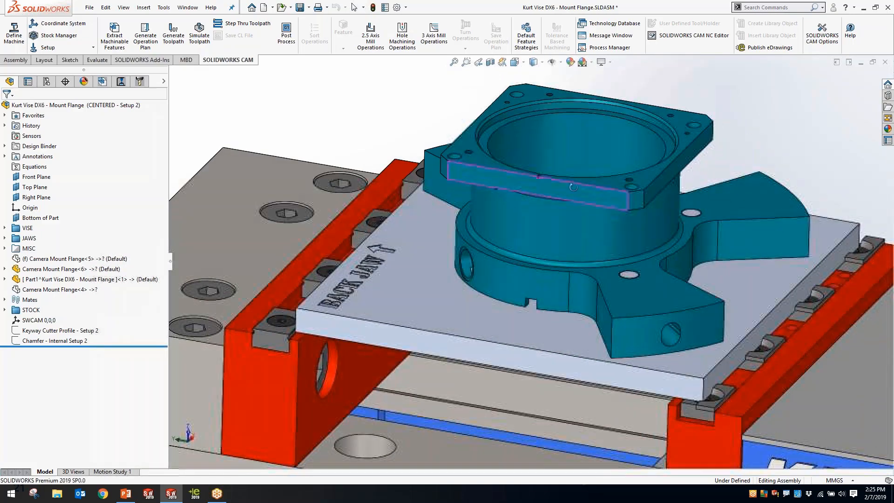
{"action": "scroll", "coordinate": [535, 242], "scroll_direction": "up", "scroll_amount": 3}
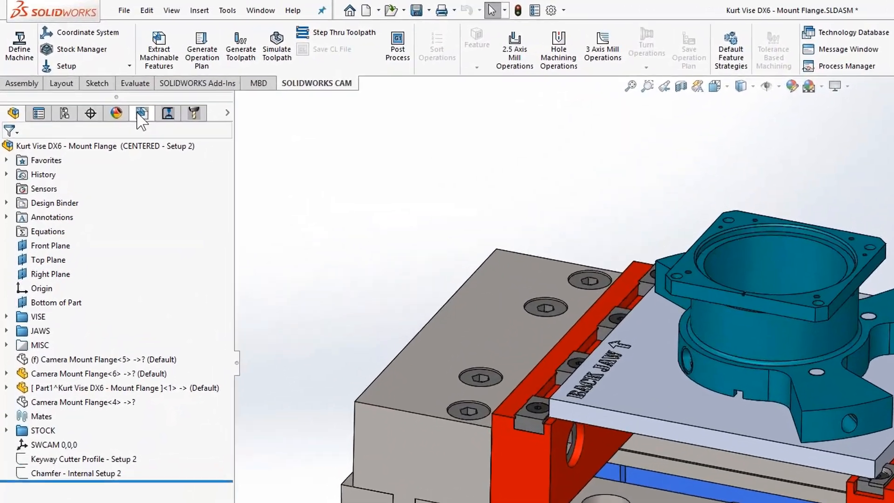
Compare the assembly's component tree with its CAM feature tree, and preview the Rough Mill1 and Center Drill1 toolpaths among the operations.
{"action": "left_click", "coordinate": [118, 94]}
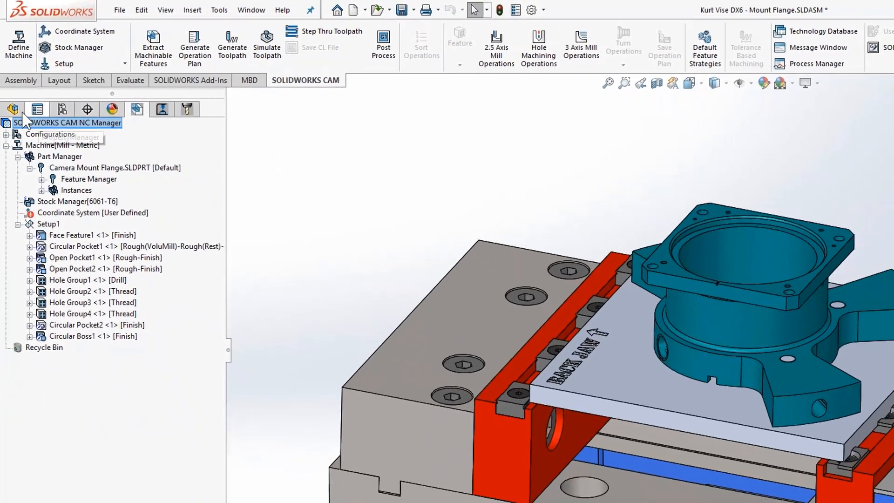
{"action": "left_click", "coordinate": [14, 122]}
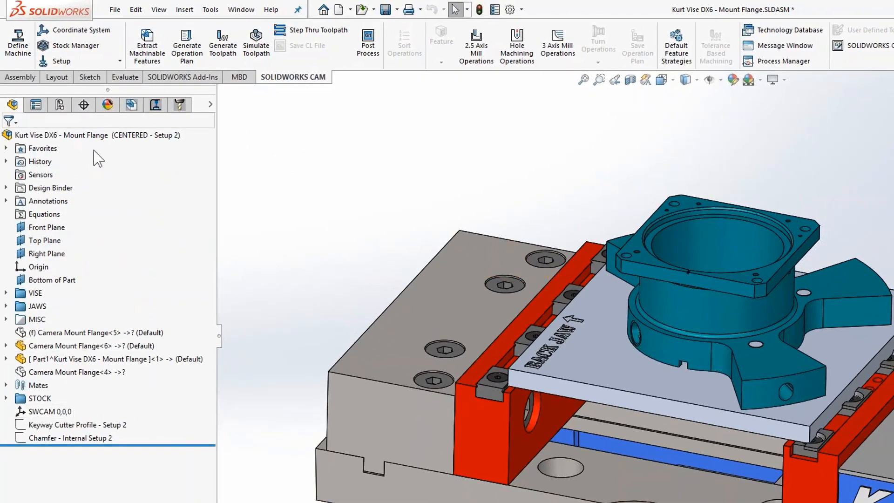
{"action": "left_click", "coordinate": [132, 105]}
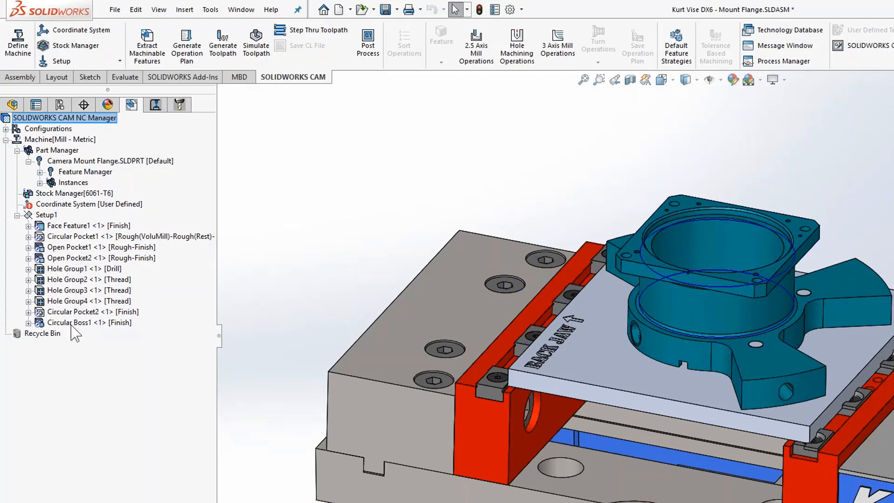
{"action": "left_click", "coordinate": [156, 104]}
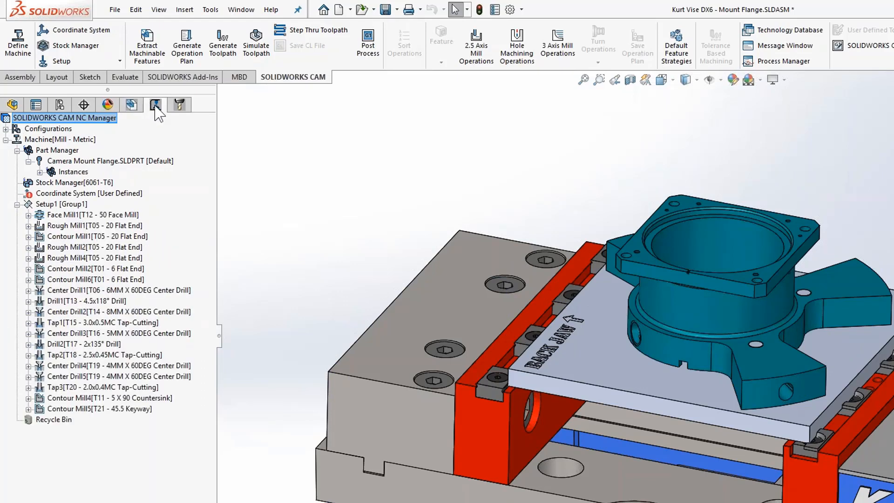
{"action": "mouse_move", "coordinate": [85, 224]}
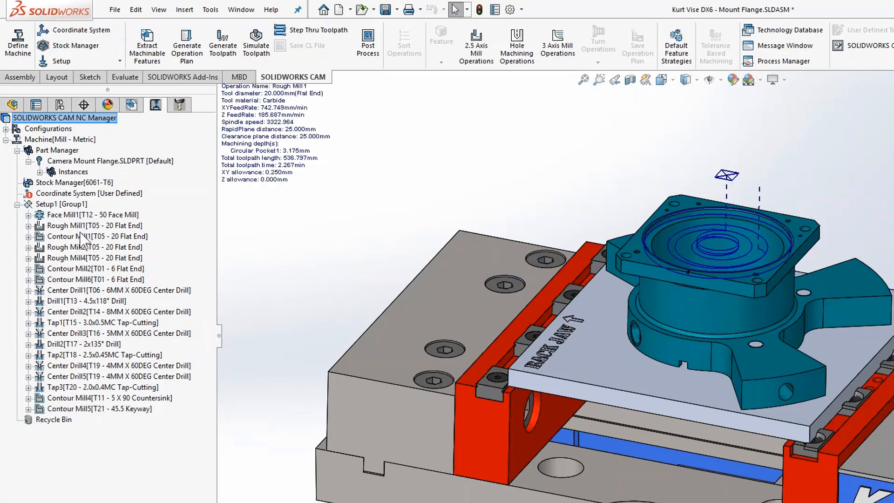
{"action": "mouse_move", "coordinate": [76, 292]}
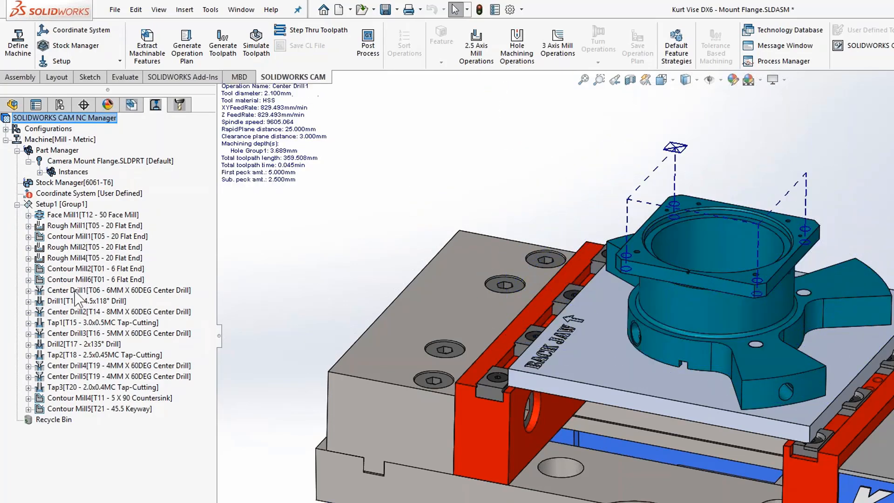
{"action": "mouse_move", "coordinate": [72, 261]}
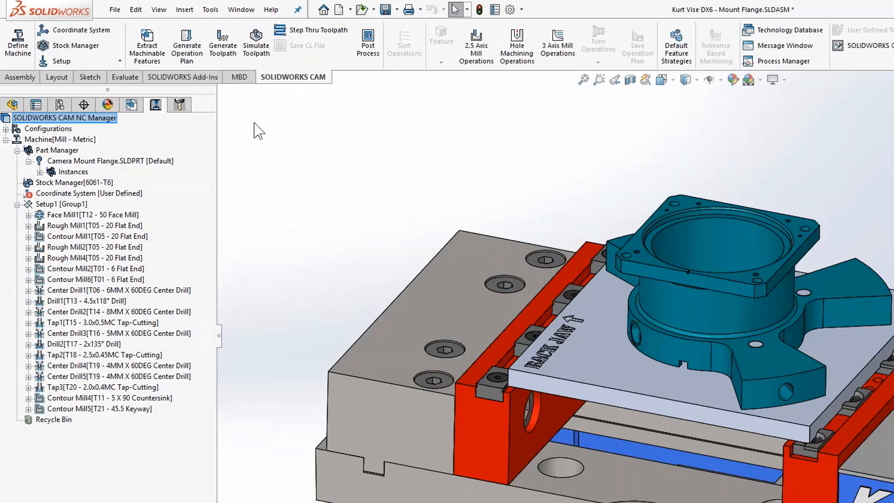
Examine the Tool Crib 2 (Metric) tools and the operations that use the T05 20 Flat End and T06 center drill.
{"action": "left_click", "coordinate": [179, 106]}
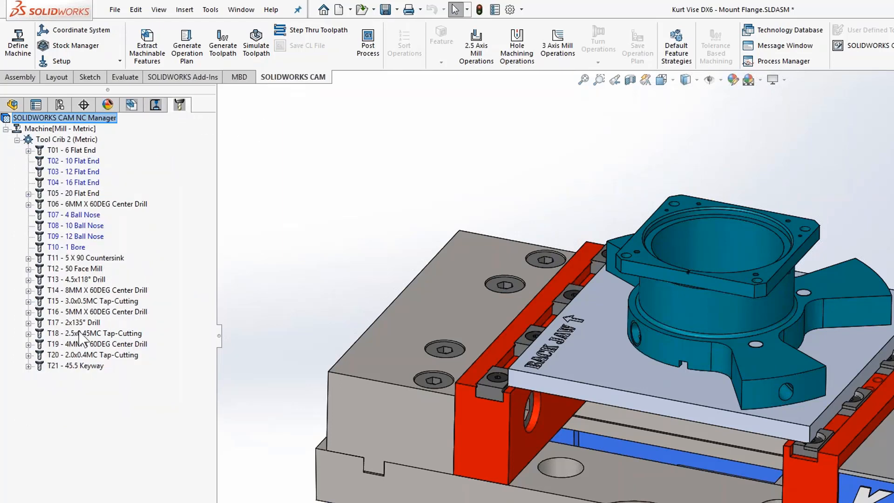
{"action": "left_click", "coordinate": [28, 204]}
{"action": "left_click", "coordinate": [29, 193]}
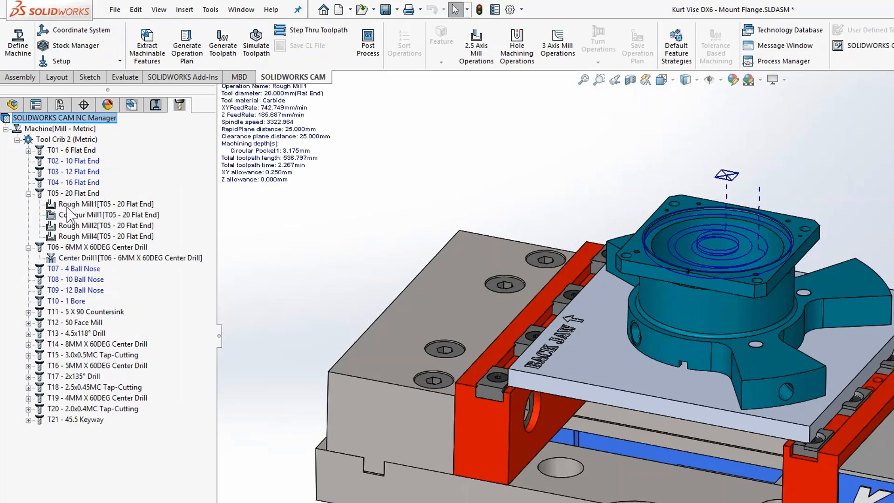
{"action": "left_click", "coordinate": [28, 247]}
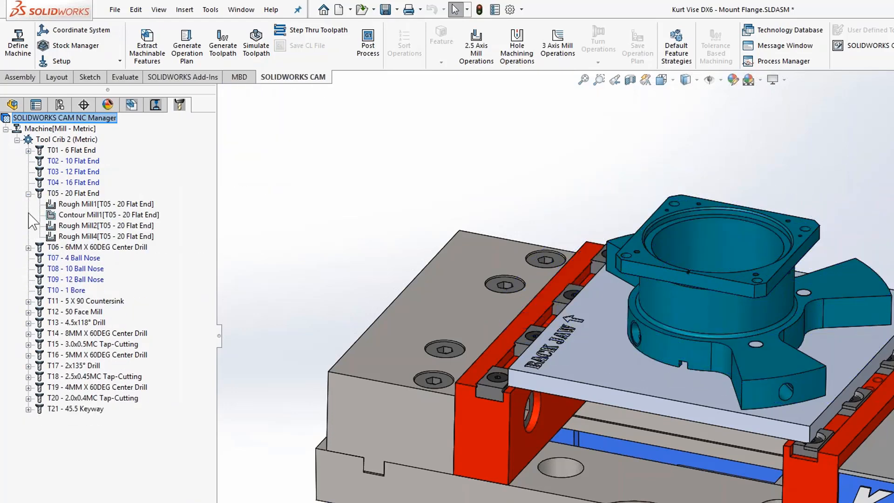
{"action": "left_click", "coordinate": [28, 194]}
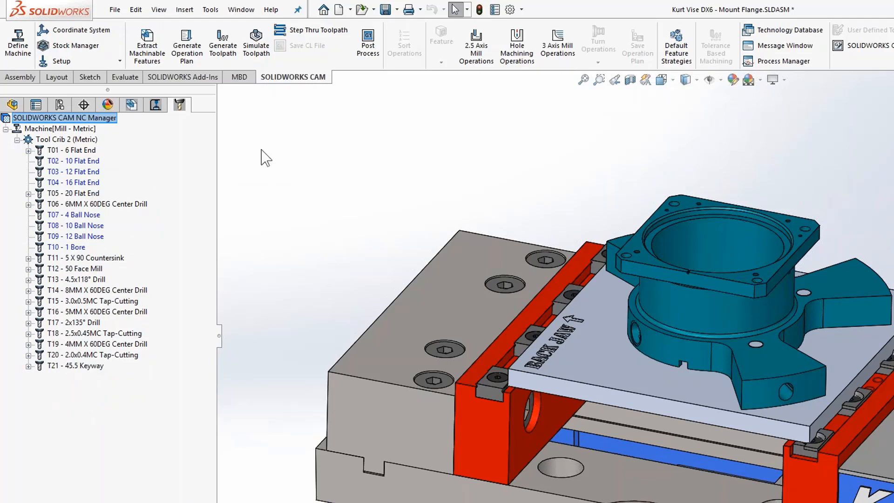
Activate the CAM configuration for CENTERED - Setup 1 together with its matching SOLIDWORKS configuration.
{"action": "left_click", "coordinate": [131, 105]}
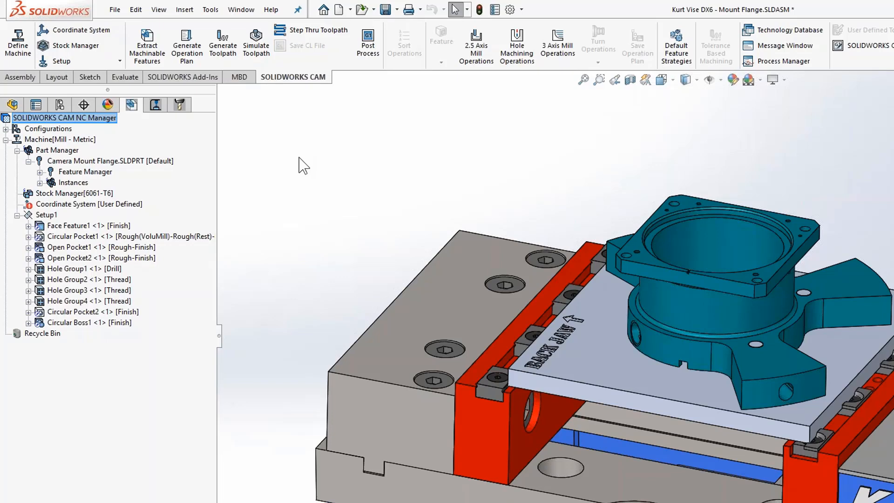
{"action": "left_click", "coordinate": [5, 129]}
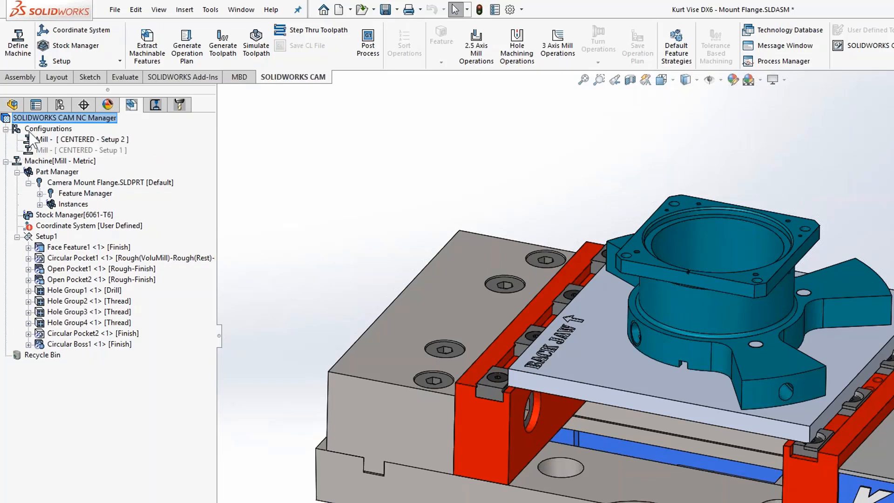
{"action": "left_click", "coordinate": [98, 150]}
{"action": "double_click", "coordinate": [98, 150]}
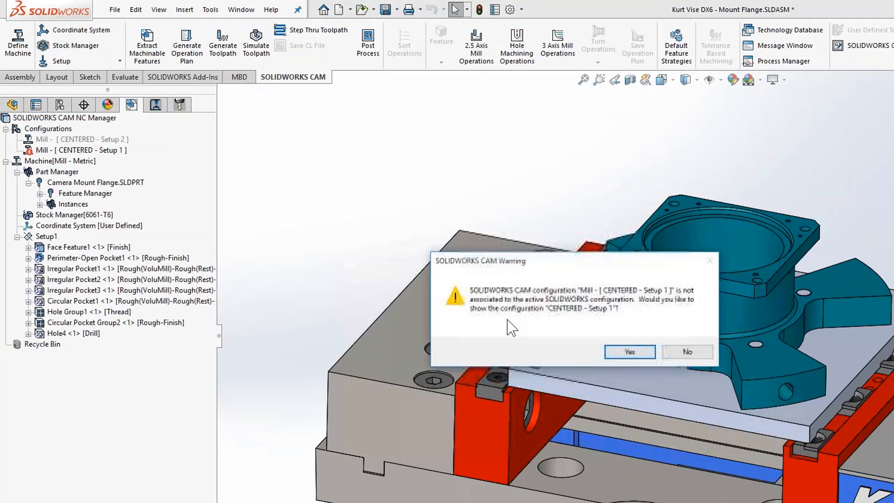
{"action": "left_click", "coordinate": [629, 355]}
{"action": "middle_click_drag", "start_coordinate": [552, 357], "coordinate": [501, 216]}
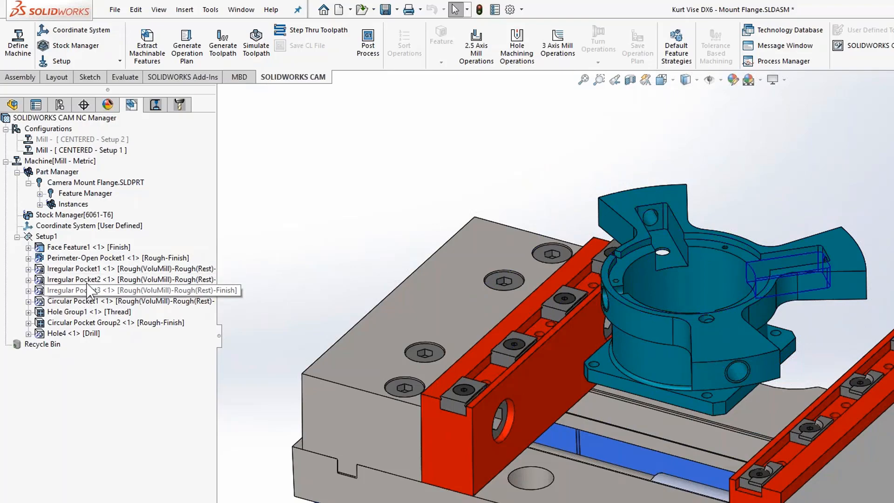
Preview the Setup 1 toolpaths of Face Mill1, Rough Mill2 and Rough Mill5 on the flange.
{"action": "left_click", "coordinate": [155, 105]}
{"action": "left_click", "coordinate": [567, 360]}
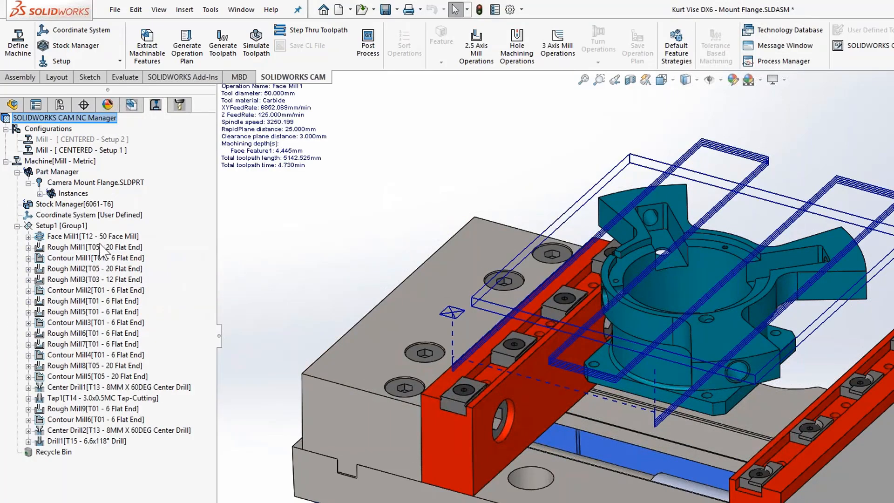
{"action": "mouse_move", "coordinate": [99, 251]}
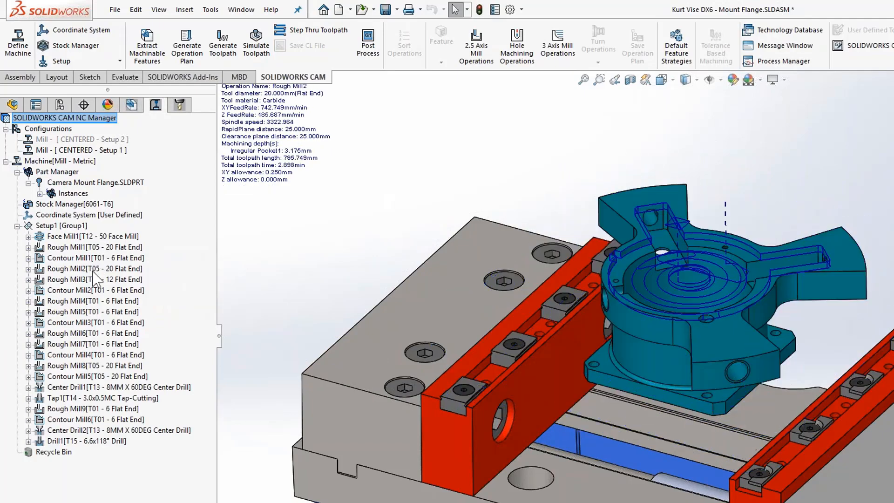
{"action": "mouse_move", "coordinate": [90, 295]}
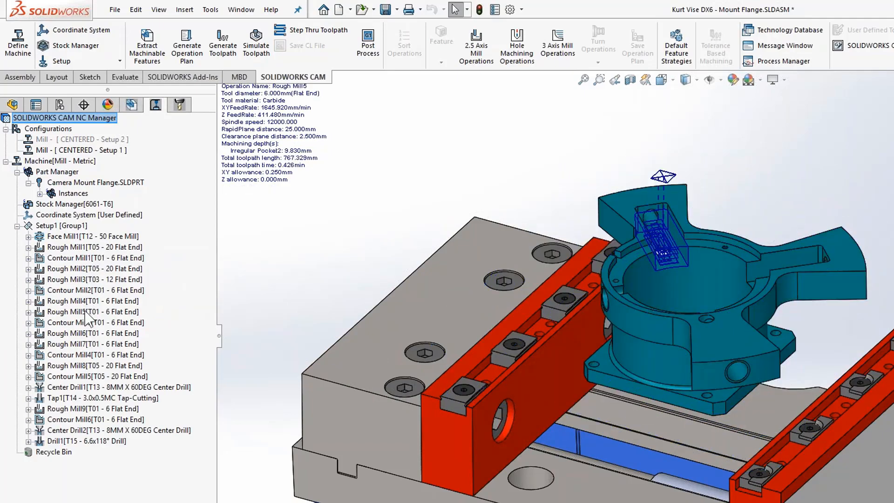
Inspect the Contour Mill1 toolpath around the flange's perimeter, including from the saved SIDE view.
{"action": "left_click", "coordinate": [86, 260]}
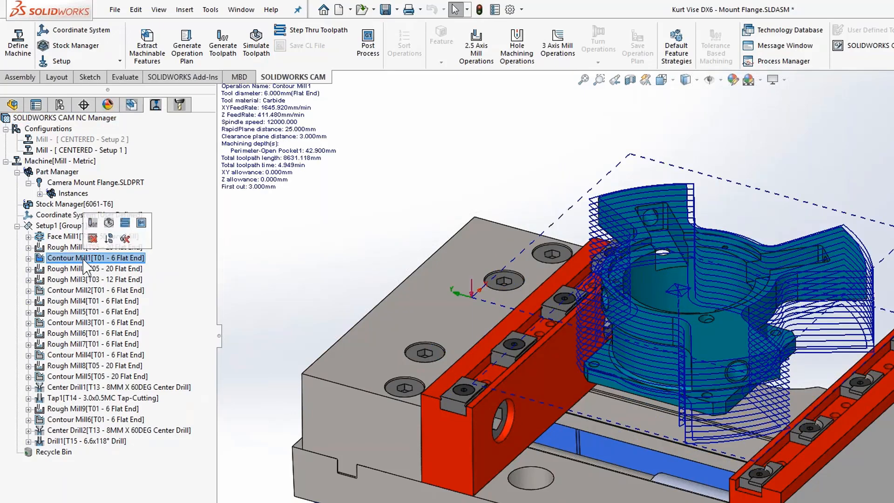
{"action": "middle_click_drag", "start_coordinate": [395, 294], "coordinate": [402, 187]}
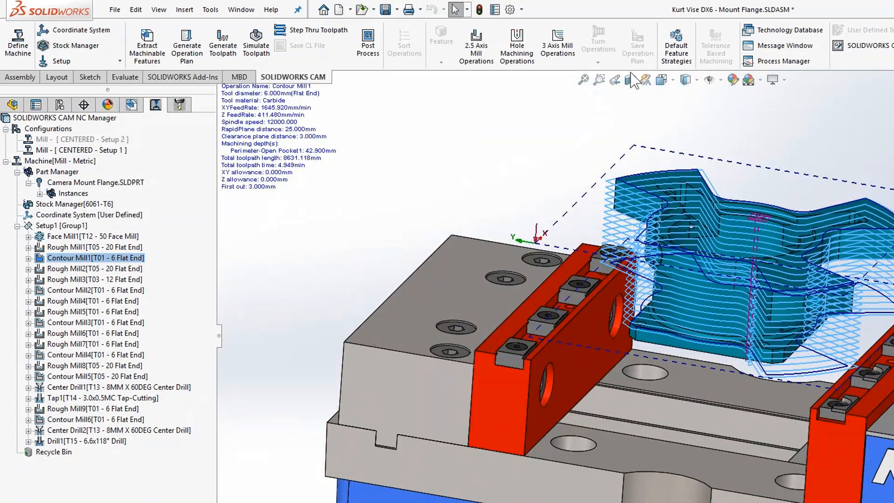
{"action": "left_click", "coordinate": [673, 81]}
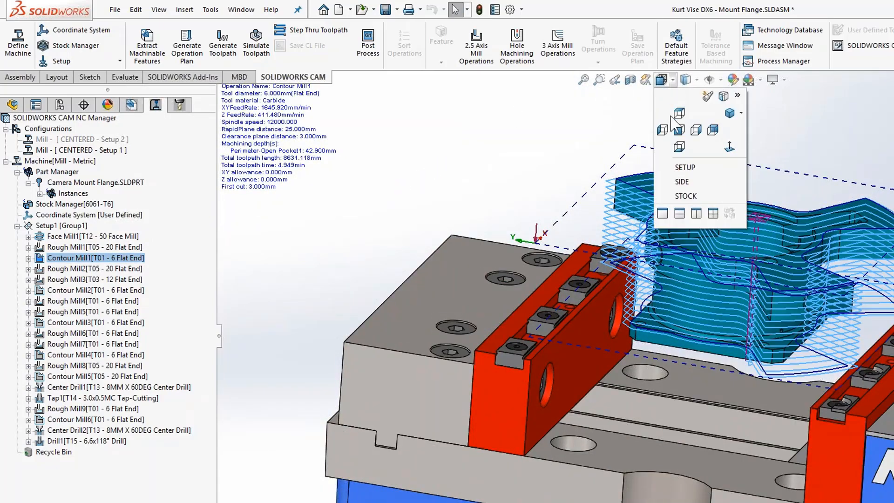
{"action": "left_click", "coordinate": [675, 189]}
{"action": "middle_click_drag", "start_coordinate": [328, 254], "coordinate": [412, 254], "text": "ctrl"}
Edit the Contour Mill1 operation and set the overall length of its 6 mm flat end tool to 80 mm.
{"action": "right_click", "coordinate": [108, 263]}
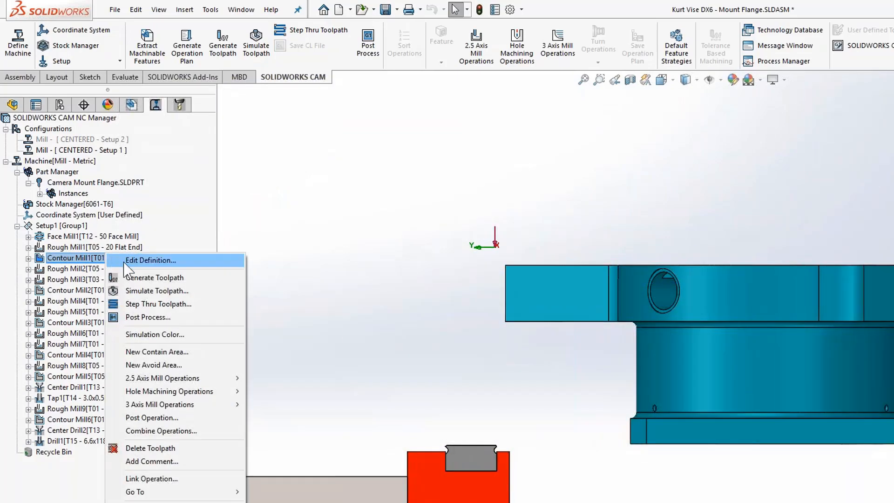
{"action": "left_click", "coordinate": [159, 260]}
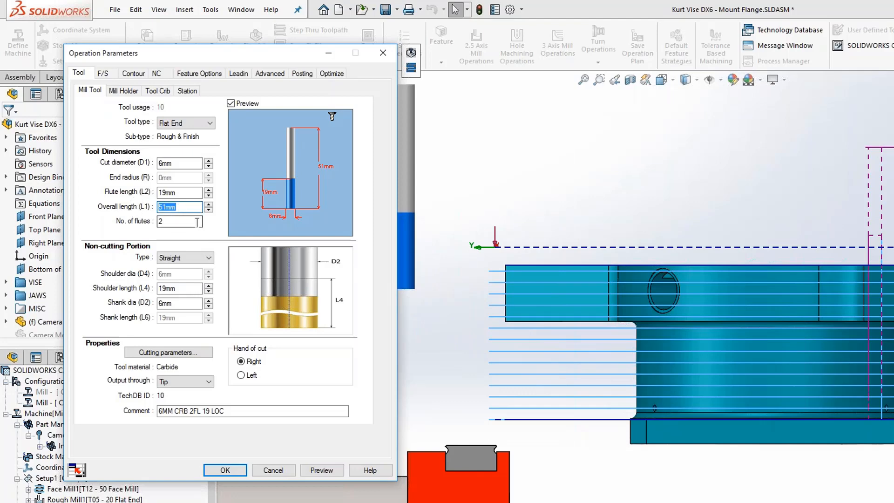
{"action": "type", "text": "80"}
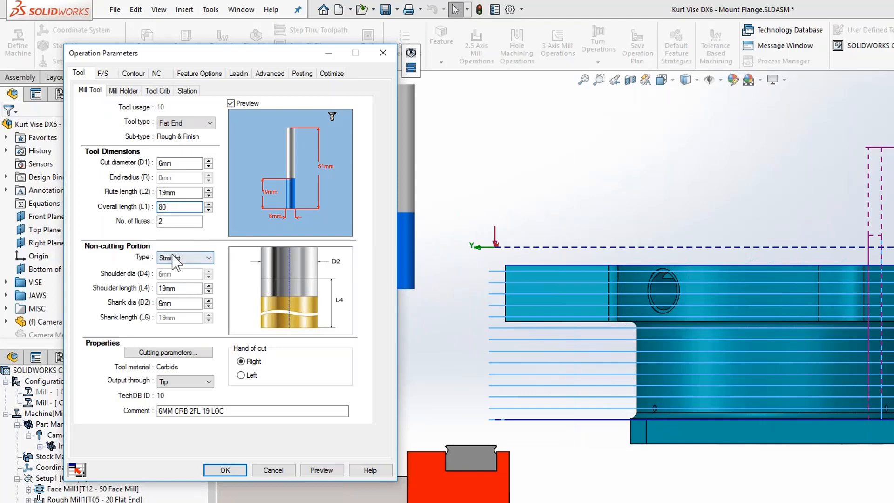
Give the tool a Neck non-cutting portion with a 4 mm shoulder diameter and a 49 mm shank length.
{"action": "left_click", "coordinate": [198, 258]}
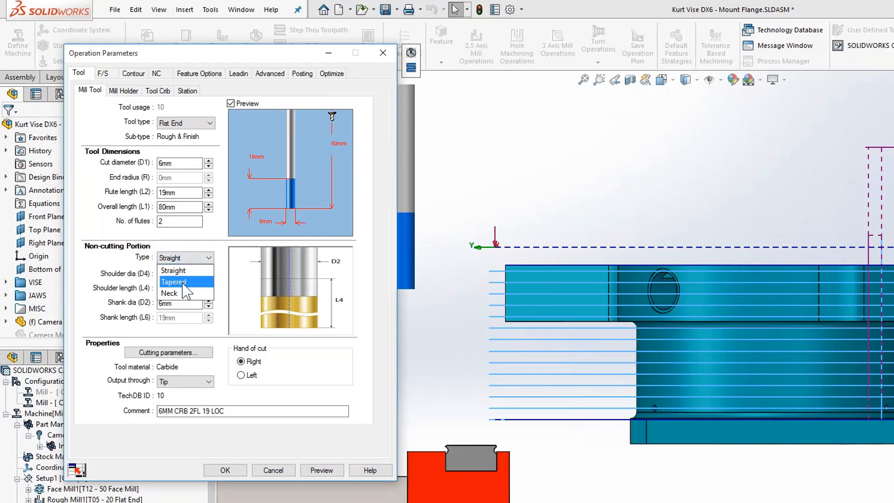
{"action": "left_click", "coordinate": [181, 294]}
{"action": "double_click", "coordinate": [172, 274]}
{"action": "type", "text": "4"}
{"action": "key", "text": "Tab"}
{"action": "key", "text": "Tab"}
{"action": "key", "text": "Tab"}
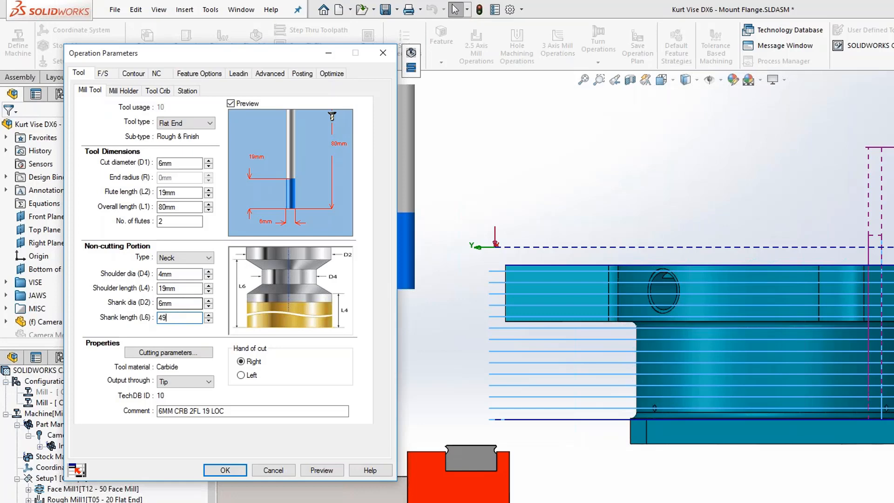
Move the previewed necked tool along the Contour Mill1 toolpath to check its reach and clearance beneath the flange arm.
{"action": "left_click", "coordinate": [465, 381]}
{"action": "left_click_drag", "start_coordinate": [464, 382], "coordinate": [565, 422]}
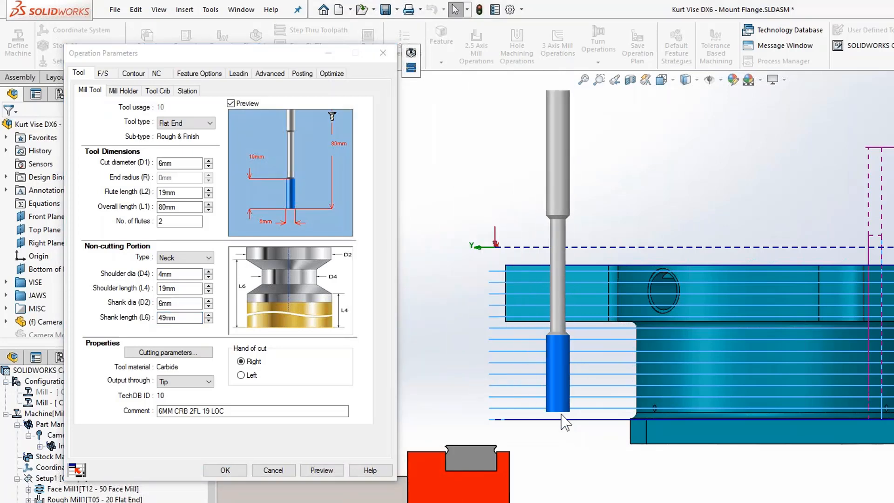
{"action": "middle_click_drag", "start_coordinate": [629, 414], "coordinate": [601, 425]}
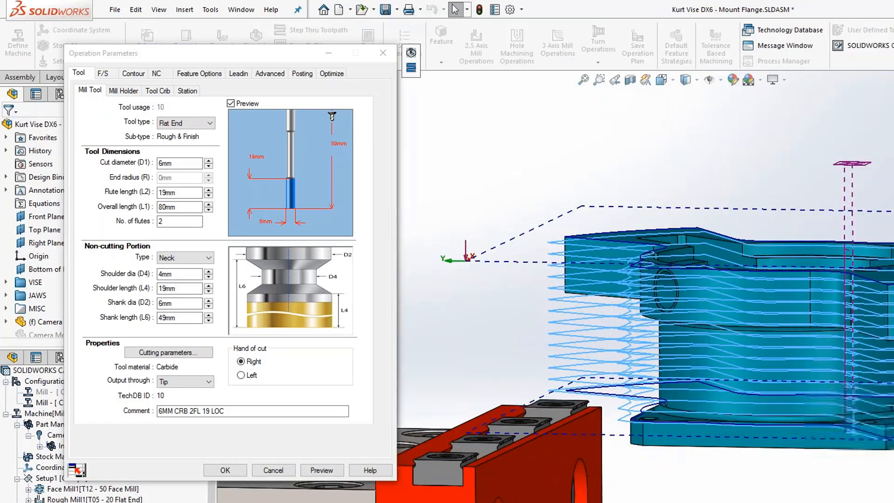
{"action": "middle_click_drag", "start_coordinate": [857, 419], "coordinate": [882, 414]}
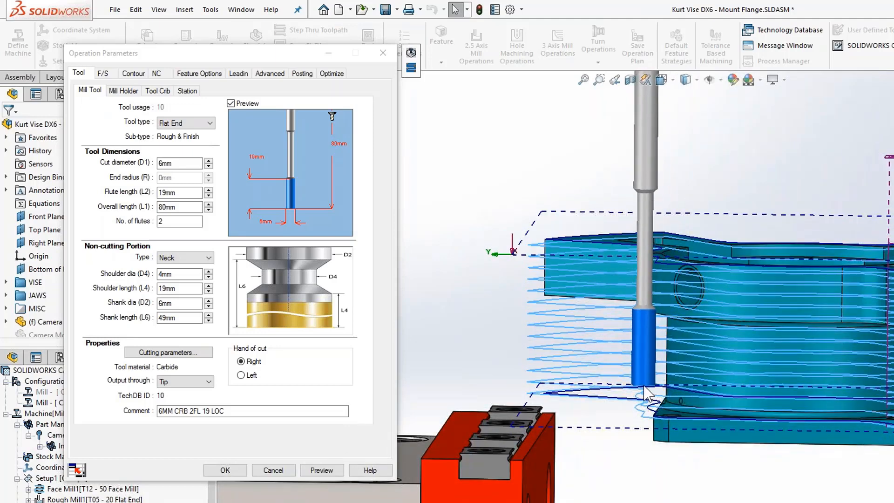
Set the Contour Mill1 tool holder's protrusion to 55 mm and check the previewed holder's clearance along the toolpath beside the flange.
{"action": "left_click", "coordinate": [126, 92]}
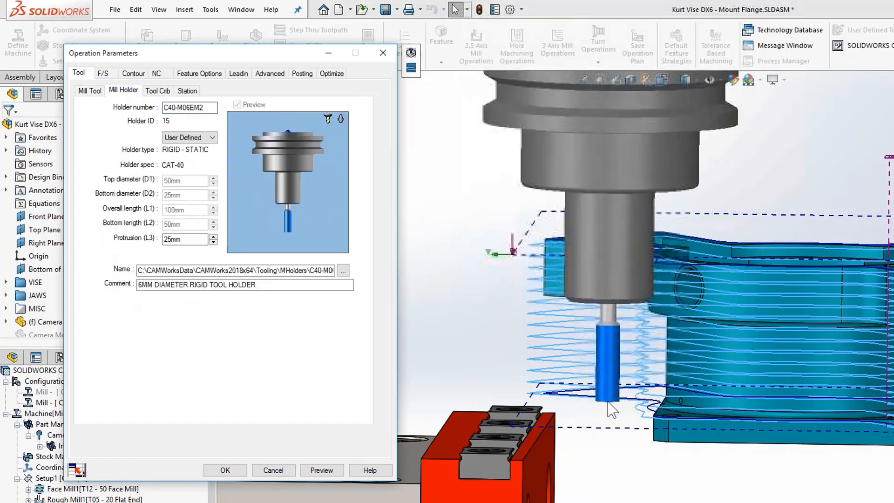
{"action": "mouse_move", "coordinate": [606, 394]}
{"action": "middle_mouse_down"}
{"action": "mouse_move", "coordinate": [603, 376]}
{"action": "mouse_move", "coordinate": [605, 384]}
{"action": "middle_mouse_up"}
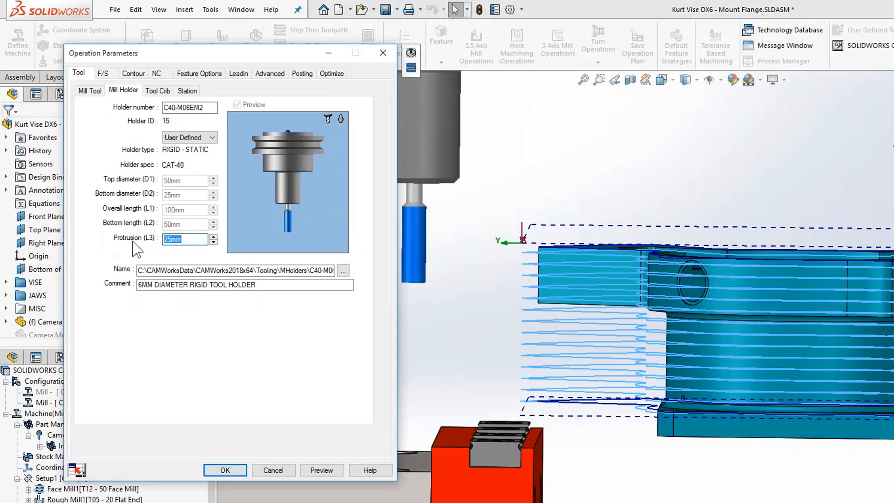
{"action": "type", "text": "55"}
{"action": "left_click", "coordinate": [497, 406]}
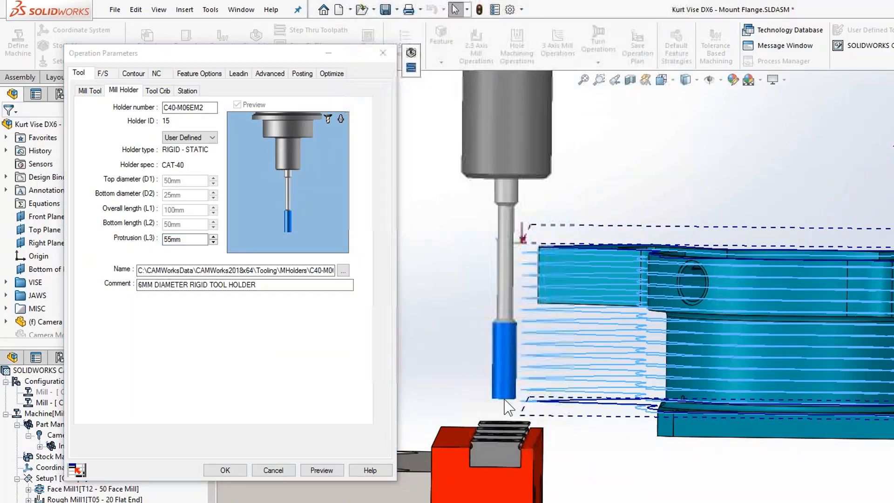
{"action": "middle_click_drag", "start_coordinate": [622, 406], "coordinate": [628, 440]}
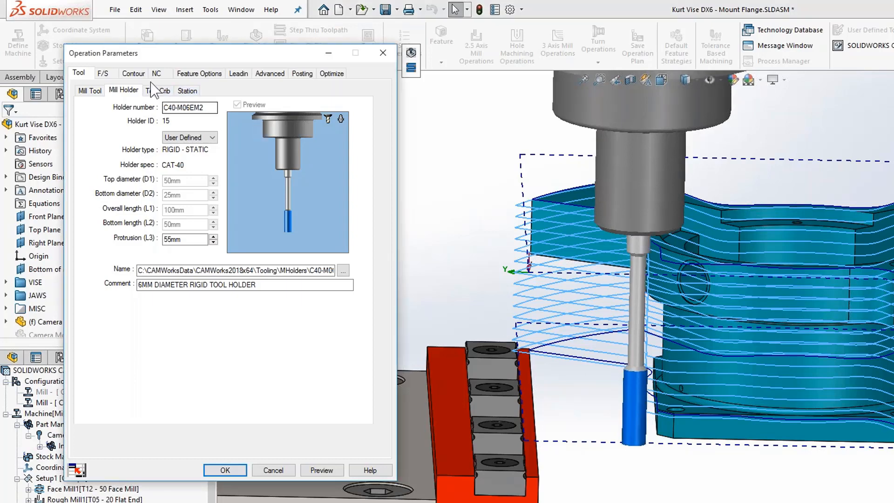
Enable corner slowdown for sharp corners in the Contour Mill1 feeds, with its distance defined as a 1.2 mm length instead of a percentage.
{"action": "left_click", "coordinate": [133, 74]}
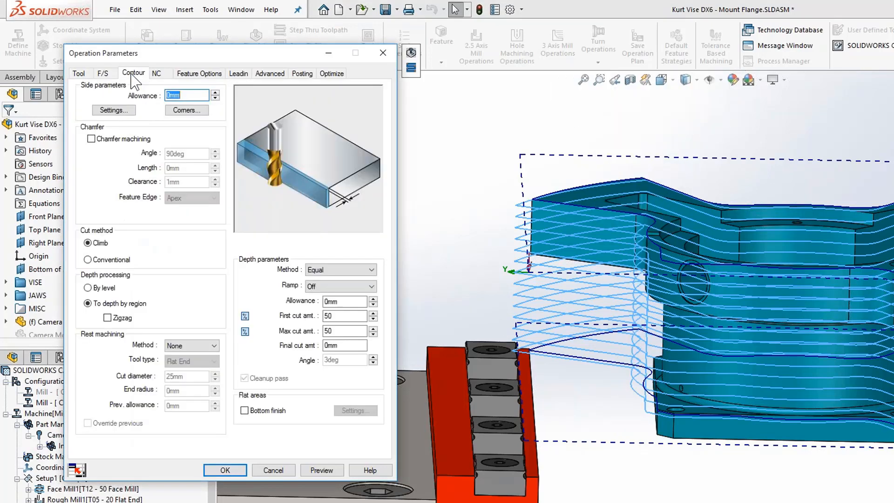
{"action": "left_click", "coordinate": [103, 74]}
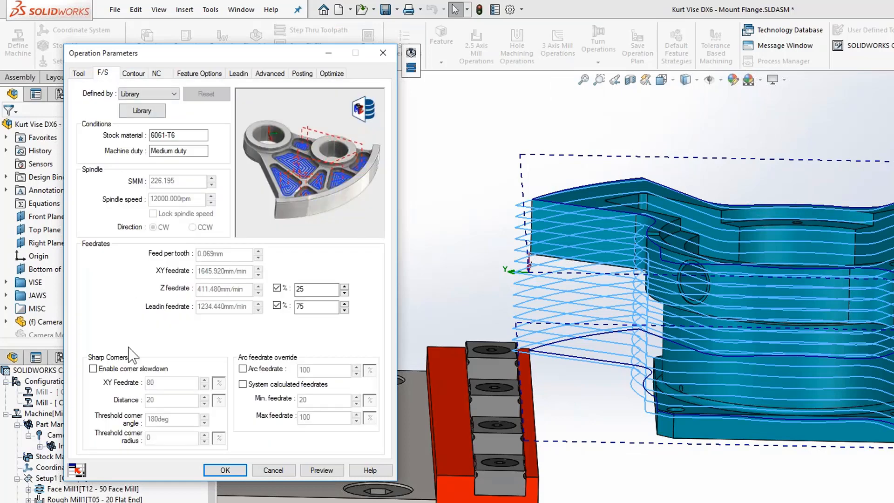
{"action": "left_click", "coordinate": [118, 369]}
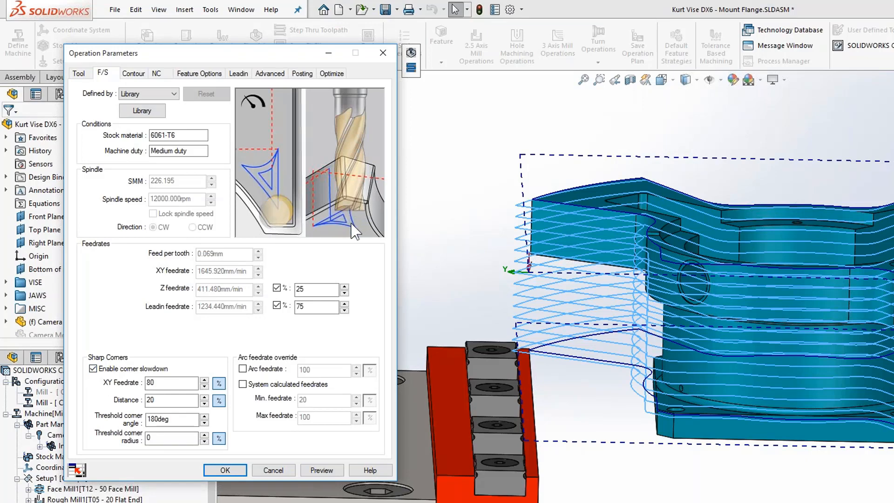
{"action": "double_click", "coordinate": [150, 419]}
{"action": "left_click", "coordinate": [176, 421]}
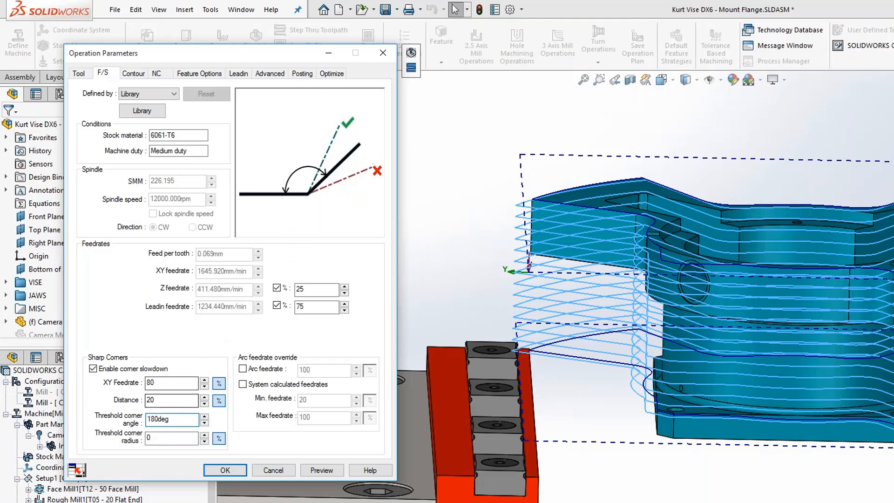
{"action": "left_click", "coordinate": [167, 385]}
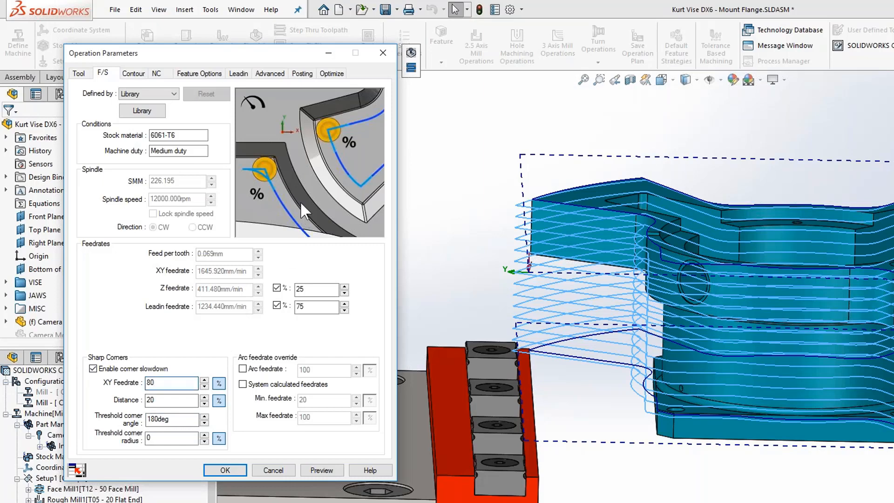
{"action": "left_click", "coordinate": [186, 399]}
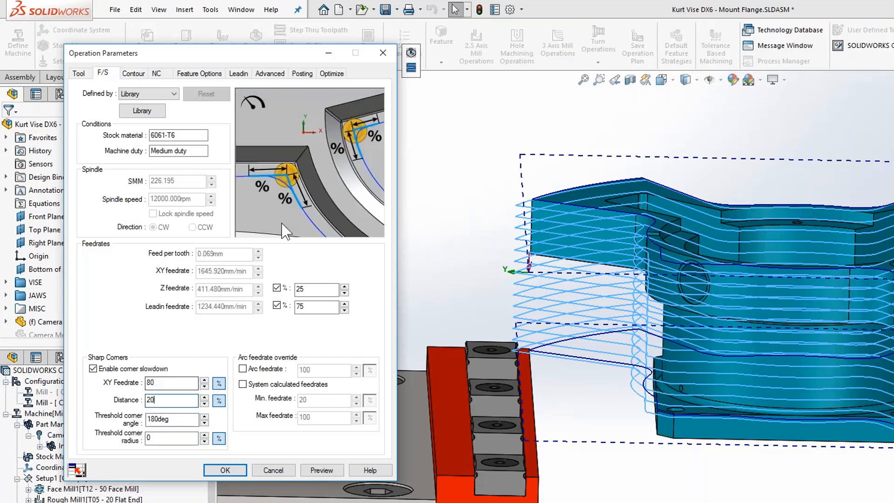
{"action": "left_click", "coordinate": [219, 402]}
{"action": "left_click", "coordinate": [173, 402]}
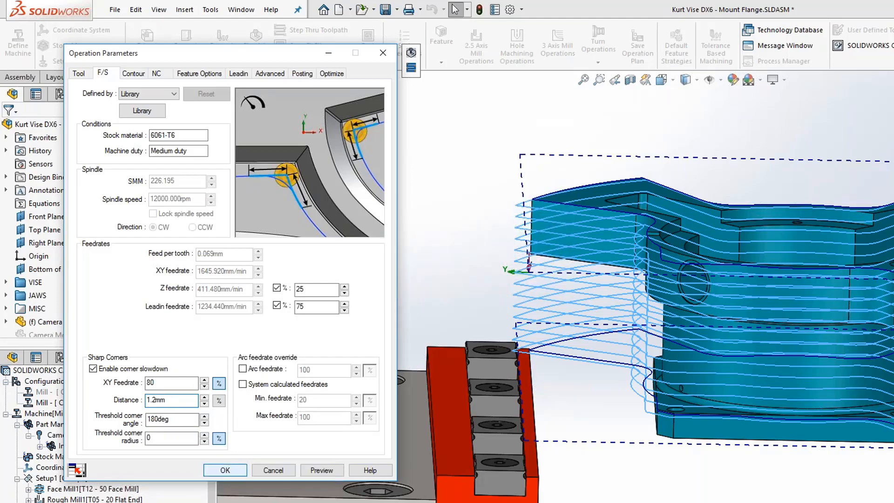
Accept the Contour Mill1 parameters and add the modified cutter as a new tool.
{"action": "left_click", "coordinate": [225, 470]}
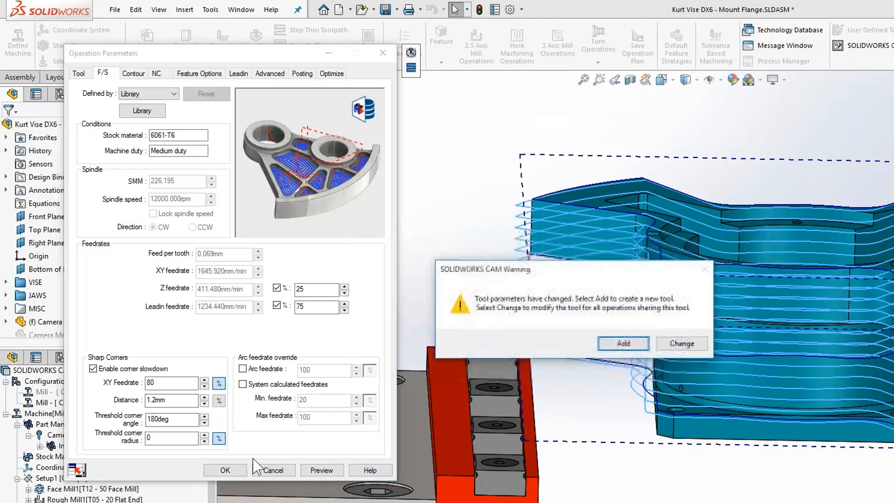
{"action": "left_click", "coordinate": [646, 348]}
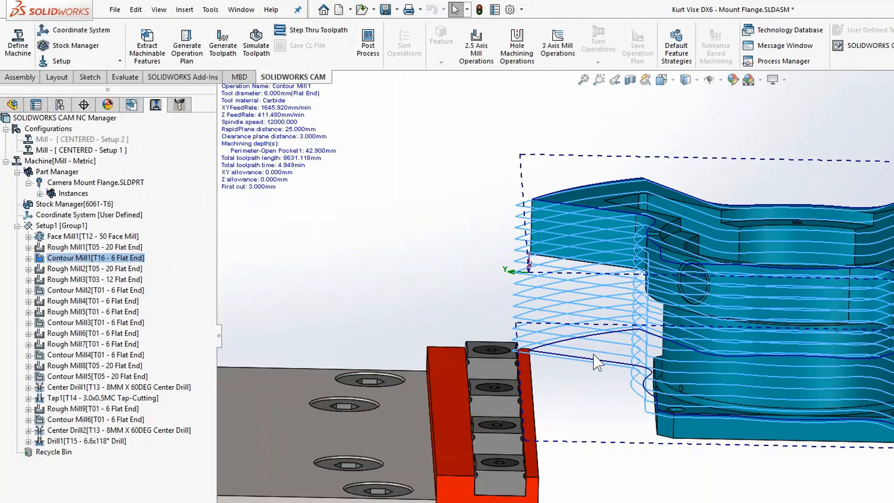
{"action": "middle_click_drag", "start_coordinate": [461, 281], "coordinate": [596, 325]}
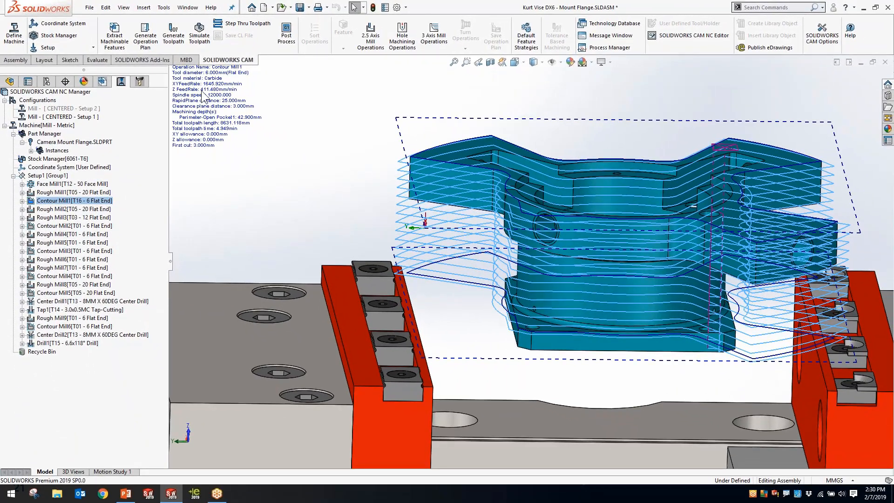
Simulate the Setup1 toolpaths in Tool mode at maximum speed and pause once Contour Mill1 is cutting.
{"action": "left_click", "coordinate": [199, 32]}
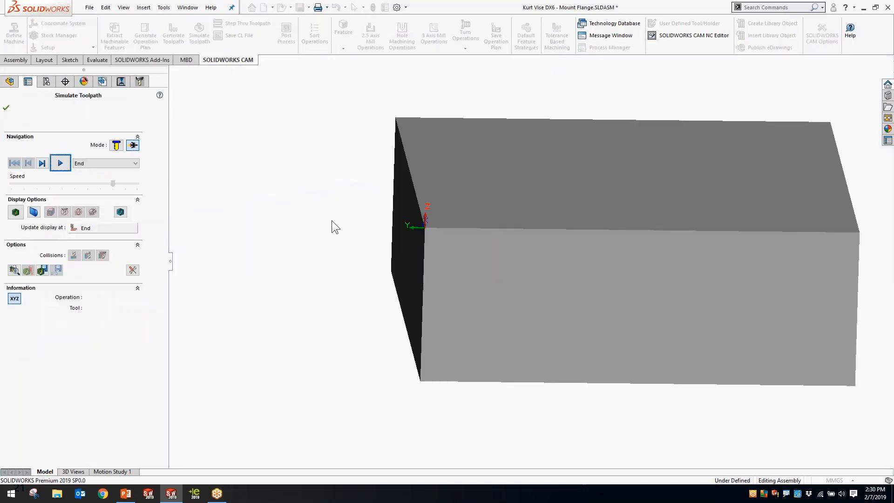
{"action": "middle_click_drag", "start_coordinate": [329, 219], "coordinate": [243, 230], "text": "ctrl"}
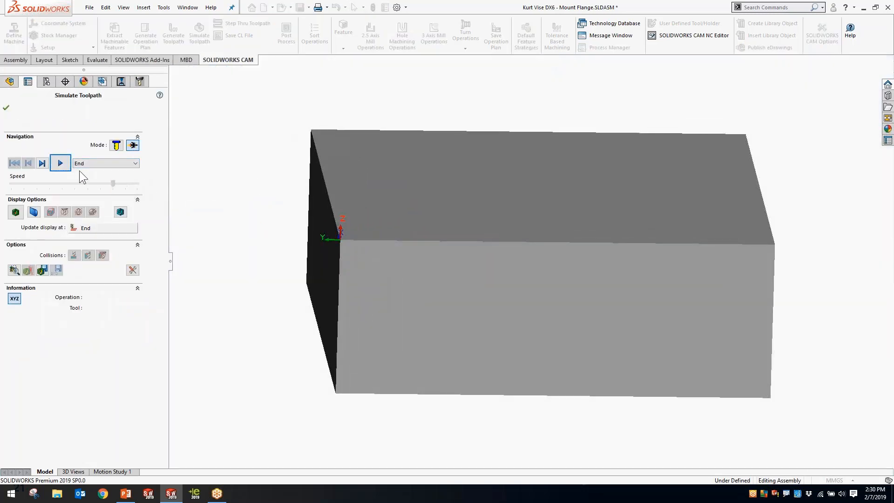
{"action": "left_click", "coordinate": [117, 145]}
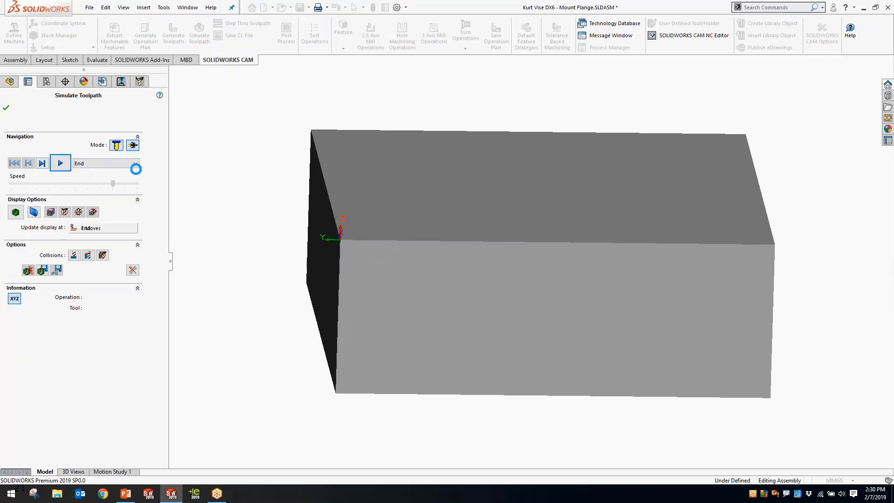
{"action": "left_click", "coordinate": [116, 184]}
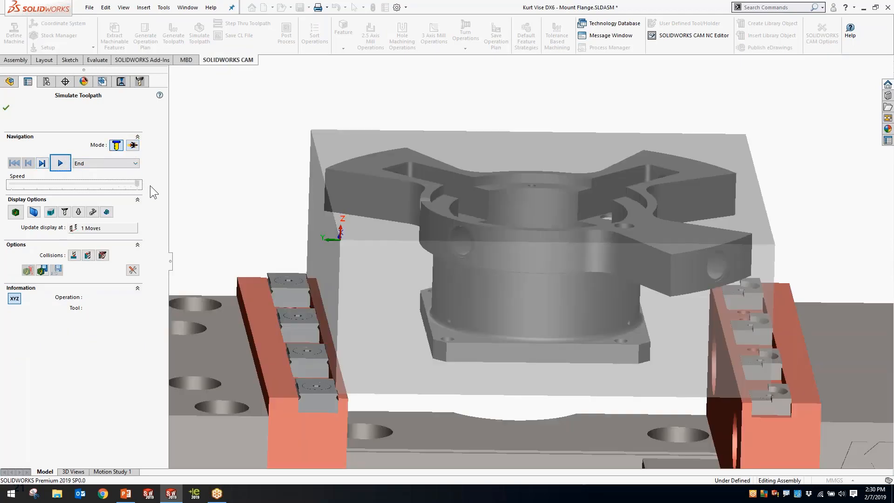
{"action": "left_click", "coordinate": [62, 164]}
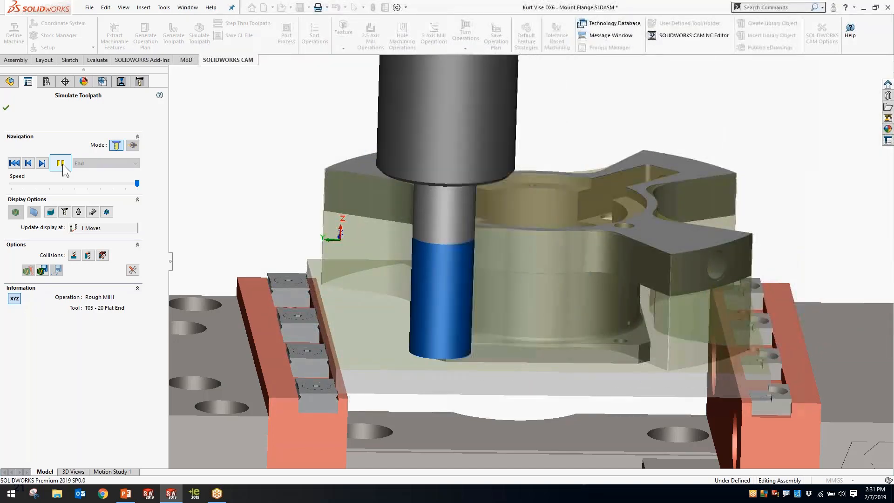
{"action": "left_click", "coordinate": [61, 164]}
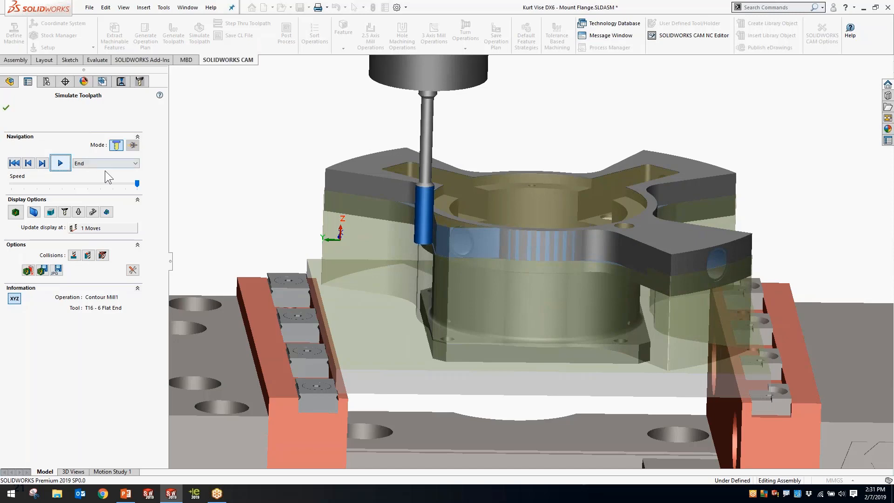
Play the Contour Mill1 simulation at reduced speed, gradually speeding it up, and pause while the necked tool cuts below the flange arms.
{"action": "middle_click_drag", "start_coordinate": [335, 252], "coordinate": [299, 242]}
{"action": "left_click_drag", "start_coordinate": [137, 184], "coordinate": [107, 184]}
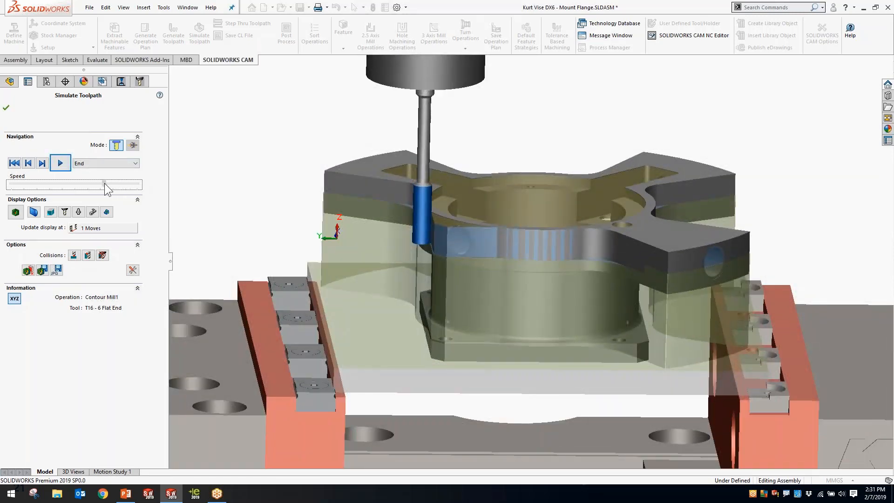
{"action": "left_click", "coordinate": [61, 168]}
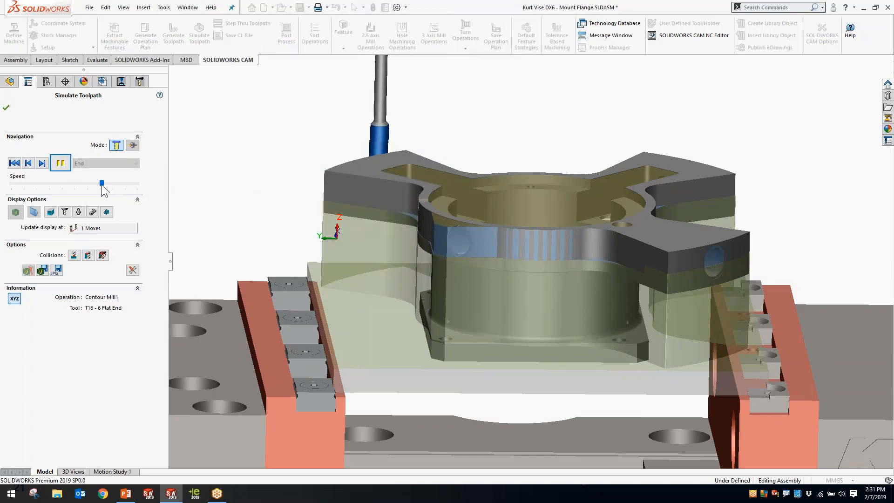
{"action": "left_click_drag", "start_coordinate": [105, 184], "coordinate": [122, 184]}
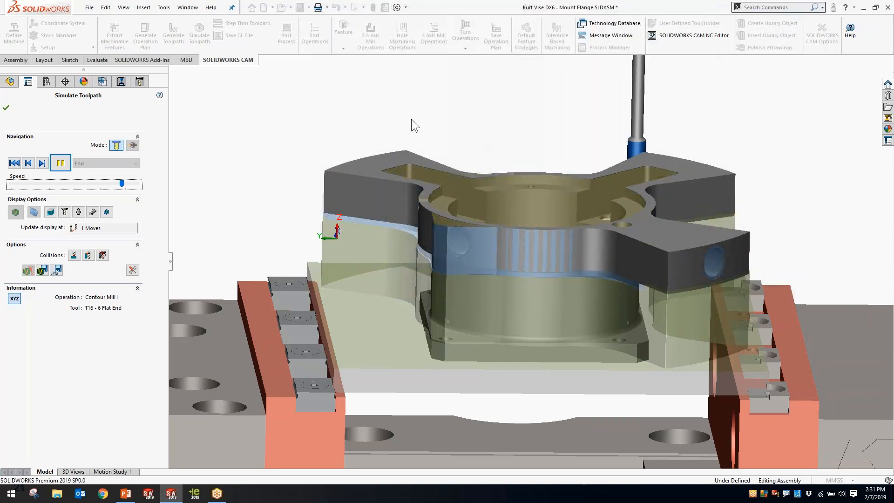
{"action": "left_click_drag", "start_coordinate": [125, 184], "coordinate": [128, 185]}
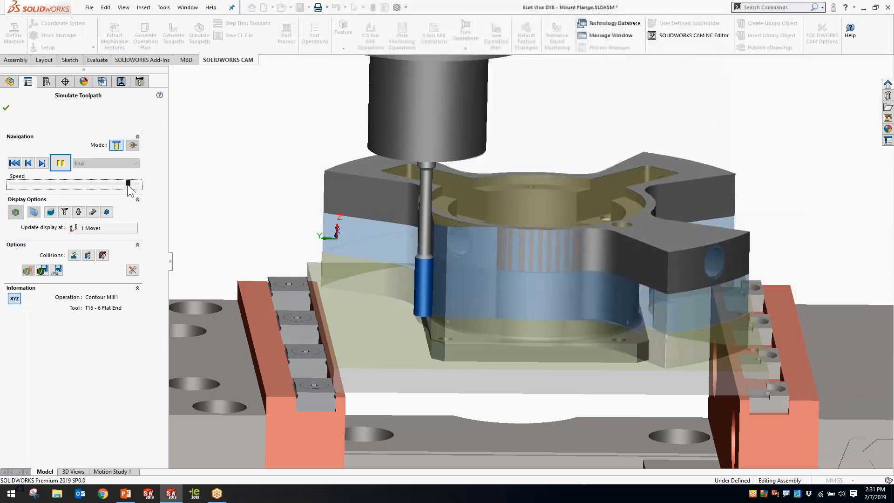
{"action": "left_click", "coordinate": [61, 163]}
Examine the paused necked tool up close to check the clearance between its shank and the flange arm.
{"action": "middle_click_drag", "start_coordinate": [279, 168], "coordinate": [376, 156]}
{"action": "scroll", "coordinate": [285, 179], "scroll_direction": "down", "scroll_amount": 3}
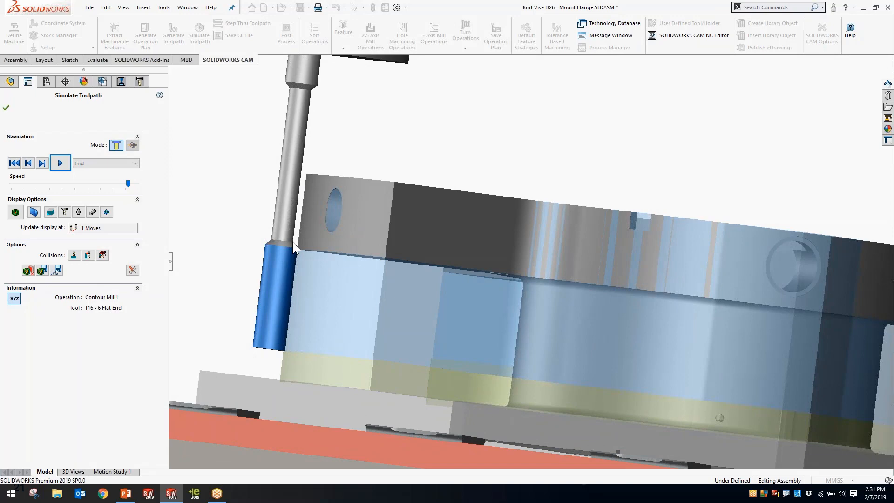
{"action": "middle_click_drag", "start_coordinate": [292, 239], "coordinate": [376, 235]}
{"action": "scroll", "coordinate": [621, 267], "scroll_direction": "up", "scroll_amount": 5}
{"action": "middle_click_drag", "start_coordinate": [620, 268], "coordinate": [634, 275]}
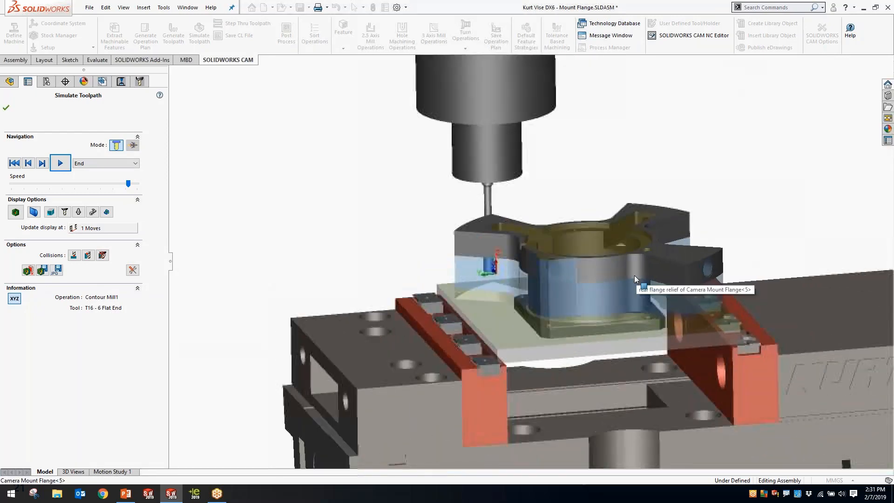
{"action": "scroll", "coordinate": [634, 275], "scroll_direction": "down", "scroll_amount": 2}
Run the simulation at maximum speed through the final Drill1 operation, then close it and decline the CAM data rebuild.
{"action": "left_click_drag", "start_coordinate": [129, 183], "coordinate": [152, 186]}
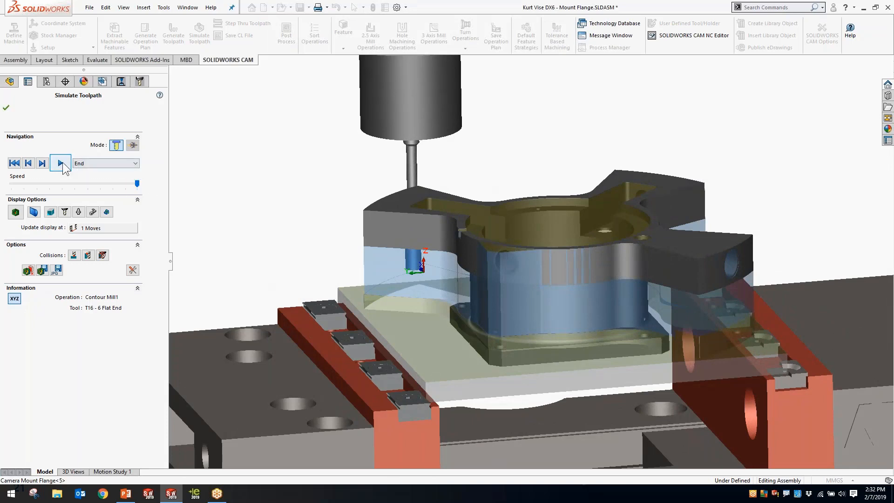
{"action": "left_click", "coordinate": [60, 163]}
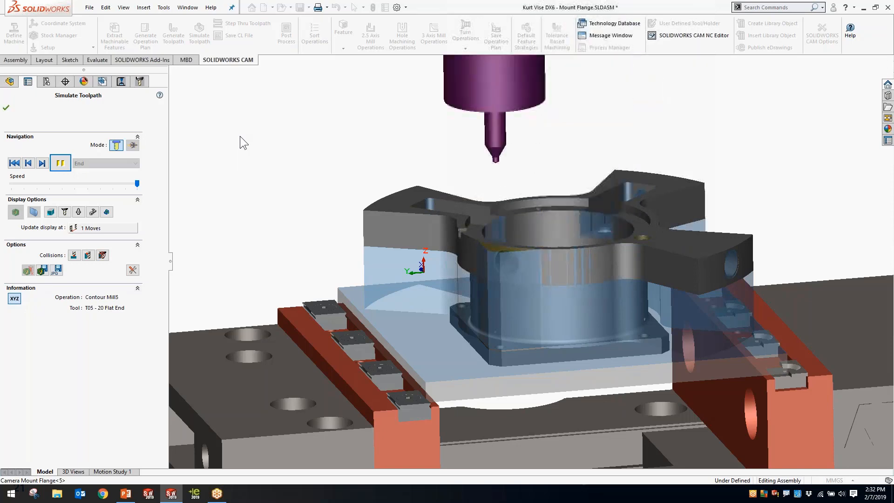
{"action": "middle_click_drag", "start_coordinate": [370, 152], "coordinate": [371, 173]}
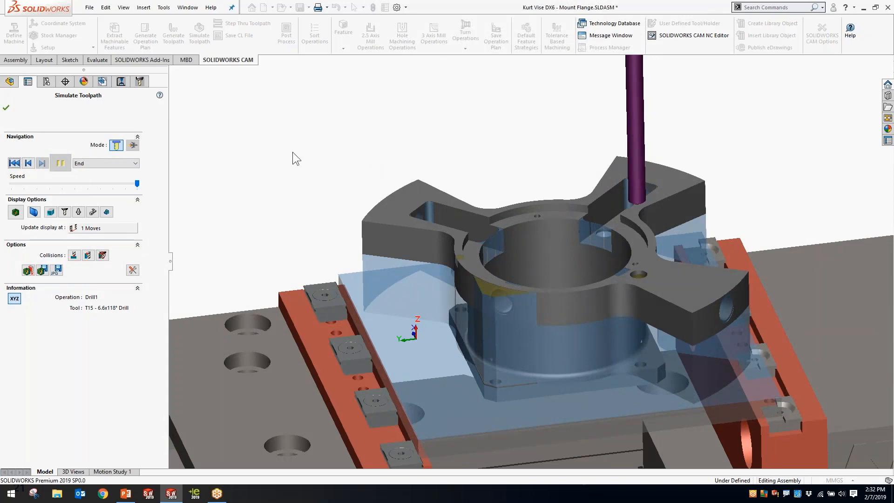
{"action": "left_click", "coordinate": [6, 108]}
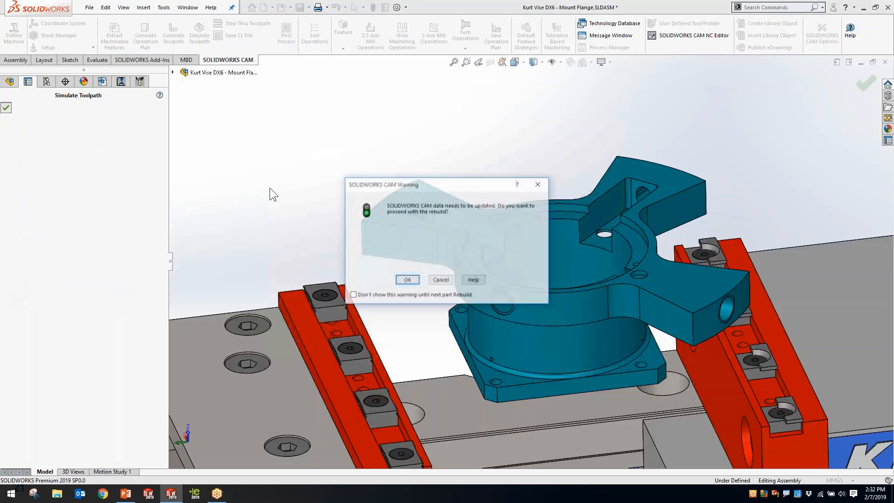
{"action": "left_click", "coordinate": [440, 280]}
Close the Kurt Vise DX6 - Mount Flange assembly without saving the modified documents.
{"action": "middle_click_drag", "start_coordinate": [420, 309], "coordinate": [556, 311]}
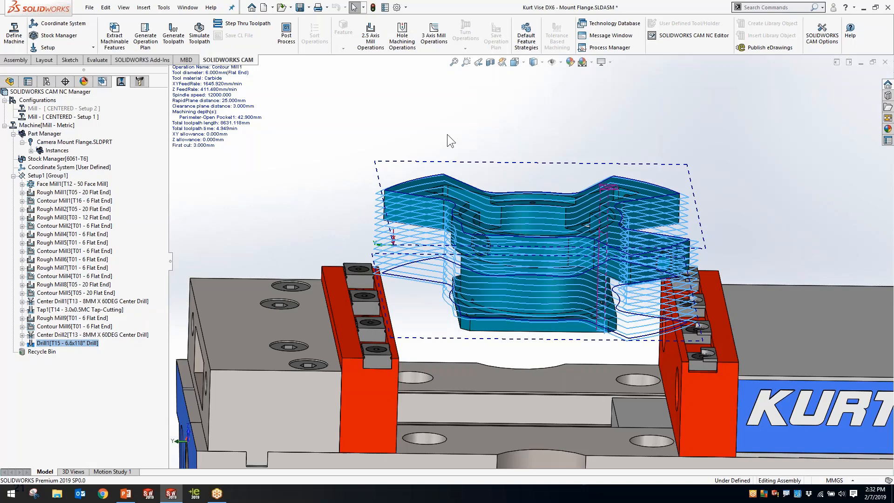
{"action": "left_click", "coordinate": [885, 62]}
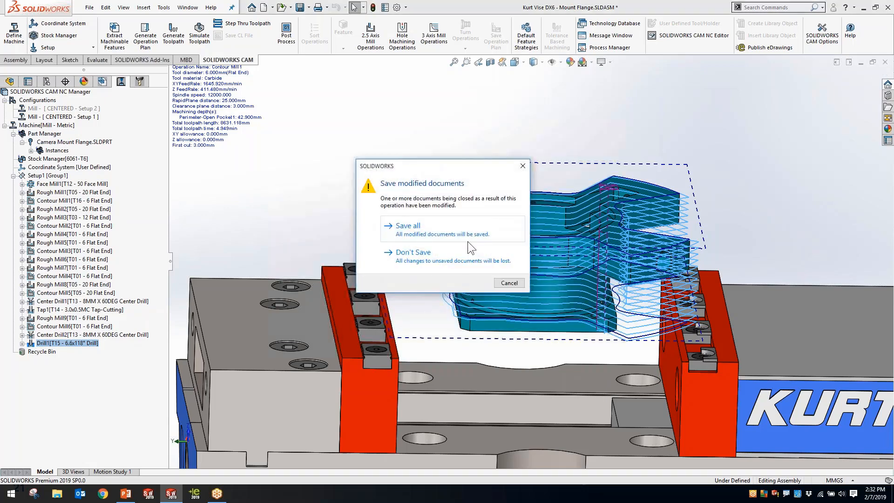
{"action": "left_click", "coordinate": [462, 252]}
{"action": "left_click", "coordinate": [517, 268]}
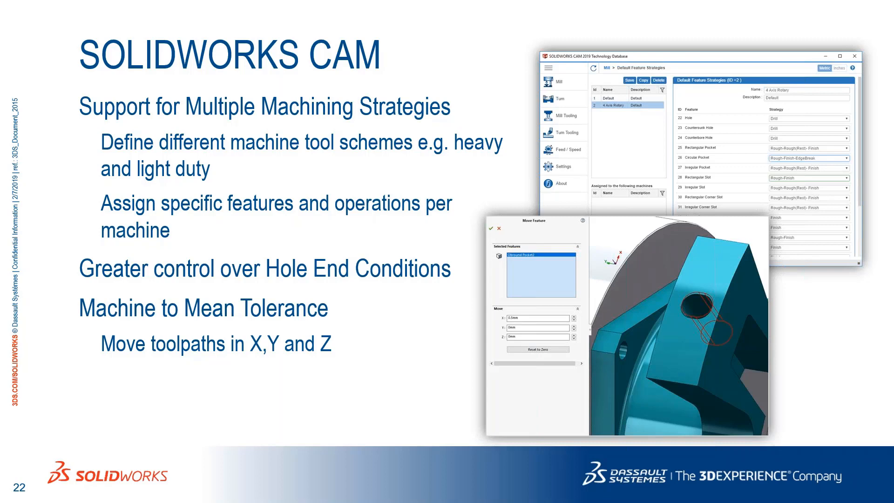
Switch to the Tormach 1100 Rotary Table - Mount Flange assembly in SOLIDWORKS and widen its feature tree.
{"action": "key", "text": "alt+Tab"}
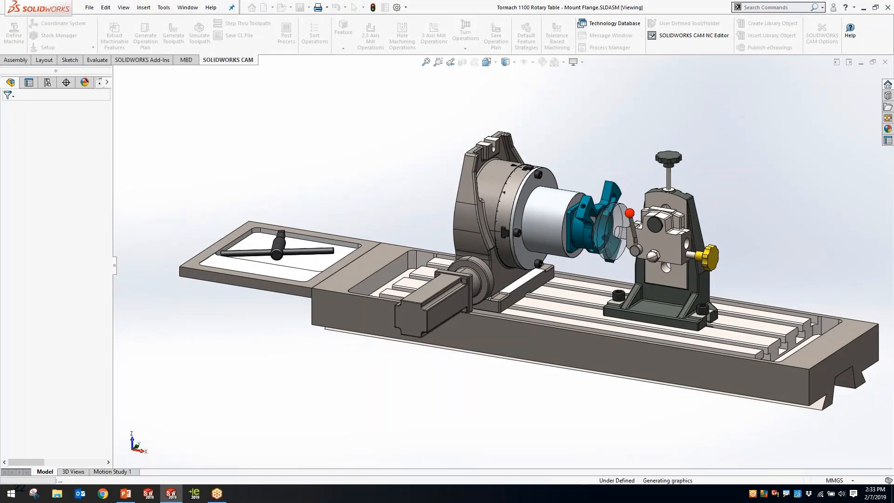
{"action": "left_click_drag", "start_coordinate": [116, 264], "coordinate": [161, 260]}
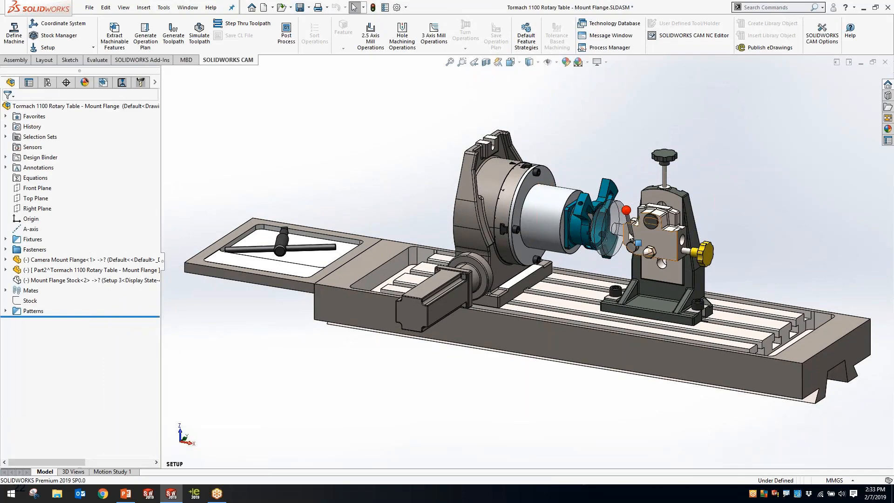
Open the Technology Database's default mill feature strategies and display the 4 Axis Rotary Milling set.
{"action": "scroll", "coordinate": [589, 230], "scroll_direction": "down", "scroll_amount": 10}
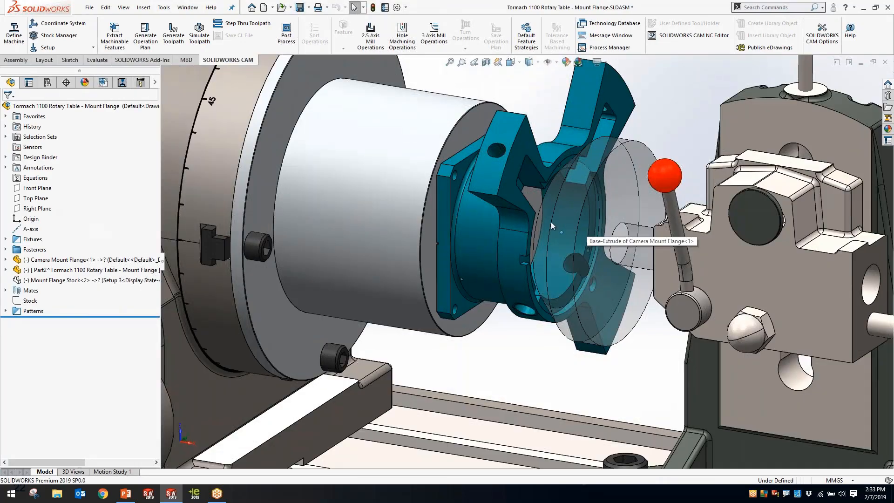
{"action": "mouse_move", "coordinate": [551, 222]}
{"action": "middle_mouse_down"}
{"action": "mouse_move", "coordinate": [593, 235]}
{"action": "mouse_move", "coordinate": [543, 233]}
{"action": "middle_mouse_up"}
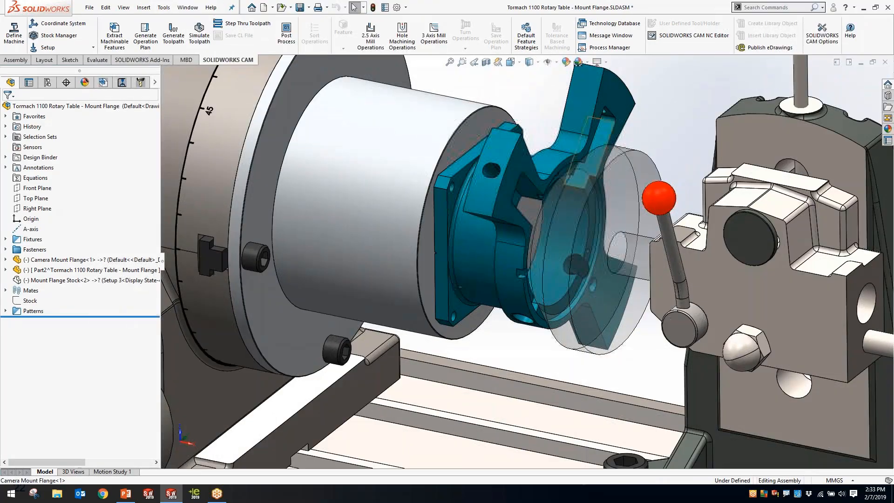
{"action": "left_click", "coordinate": [629, 27]}
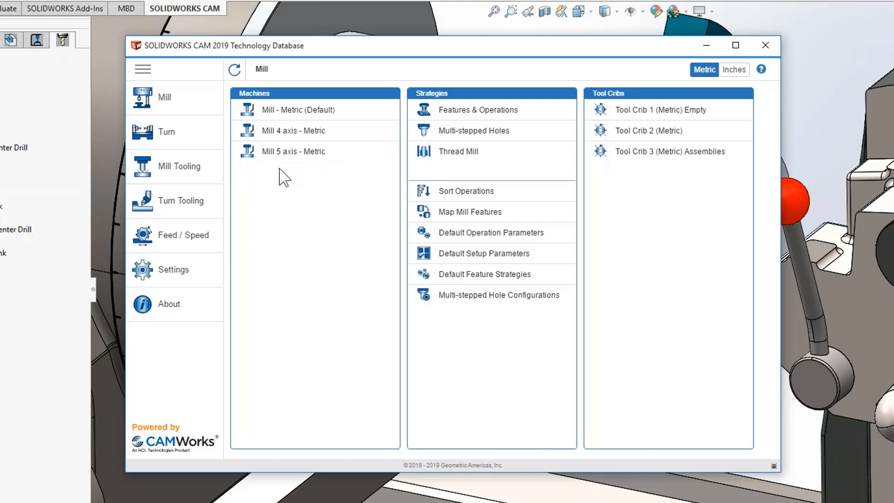
{"action": "left_click", "coordinate": [510, 278]}
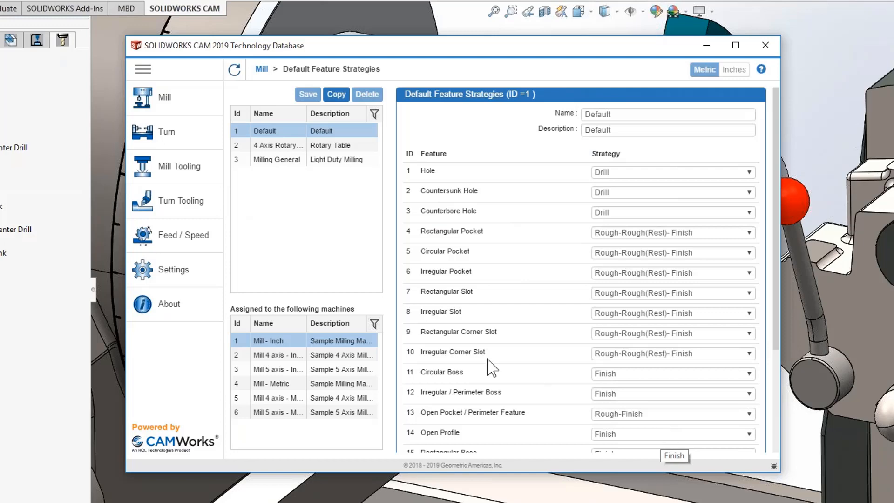
{"action": "left_click", "coordinate": [275, 148]}
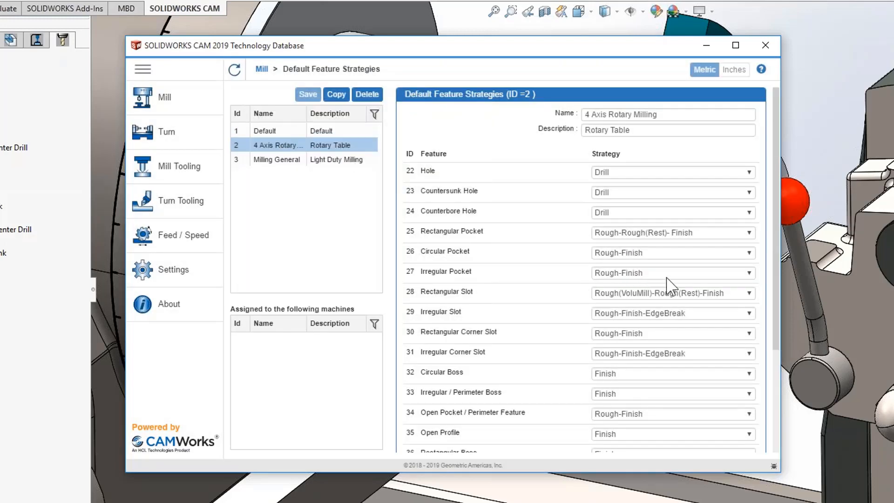
Set the Rectangular Corner Slot strategy to Rough-Finish-EdgeBreak and the Circular Boss strategy to Finish-EdgeBreak.
{"action": "left_click", "coordinate": [683, 333]}
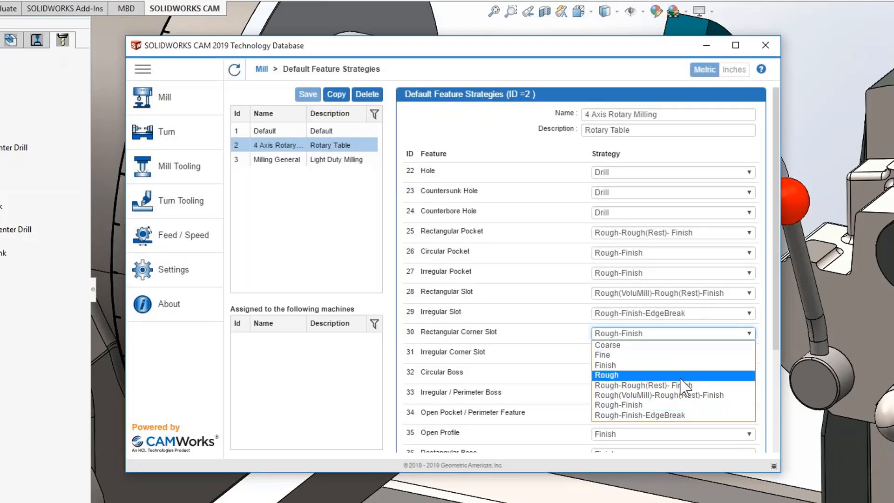
{"action": "left_click", "coordinate": [681, 415]}
{"action": "left_click", "coordinate": [678, 374]}
{"action": "left_click", "coordinate": [648, 426]}
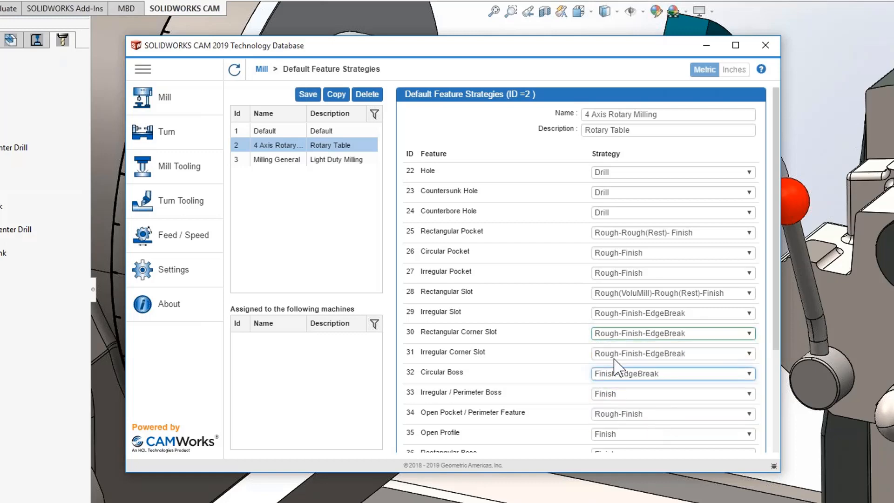
Try to return to the Mill overview, decline proceeding without saving, and close the Technology Database.
{"action": "left_click_drag", "start_coordinate": [416, 47], "coordinate": [424, 38]}
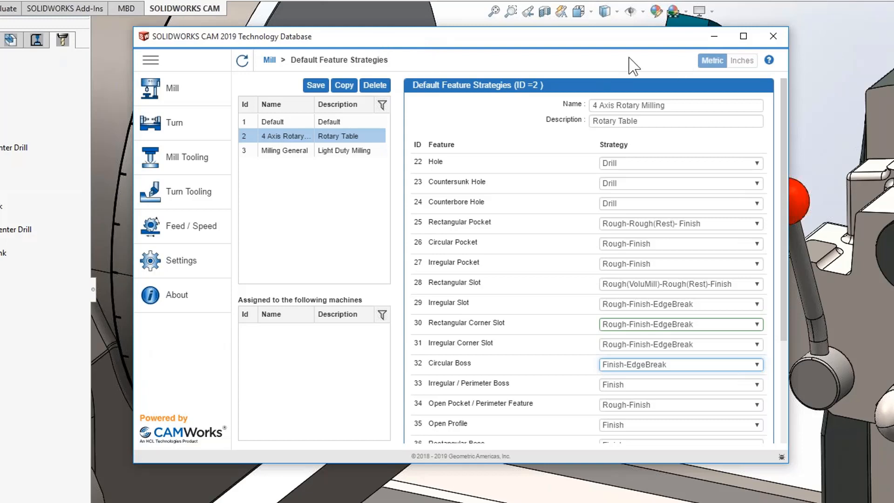
{"action": "left_click", "coordinate": [187, 88]}
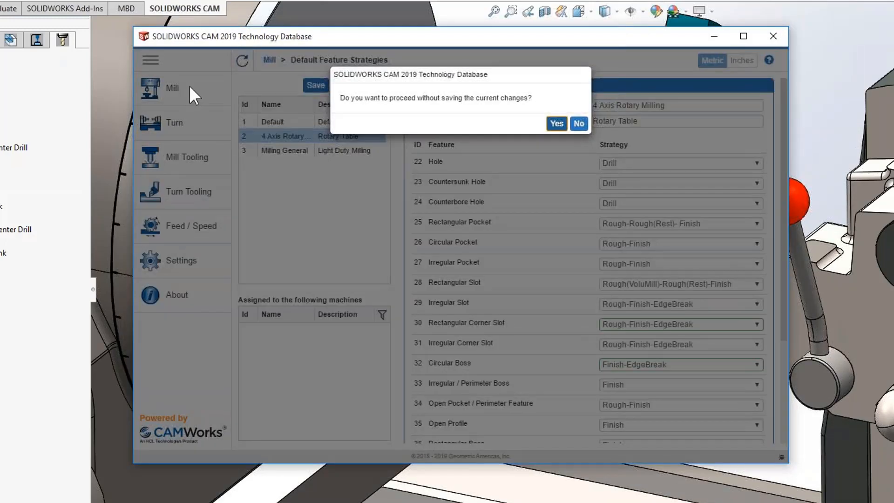
{"action": "left_click", "coordinate": [579, 123]}
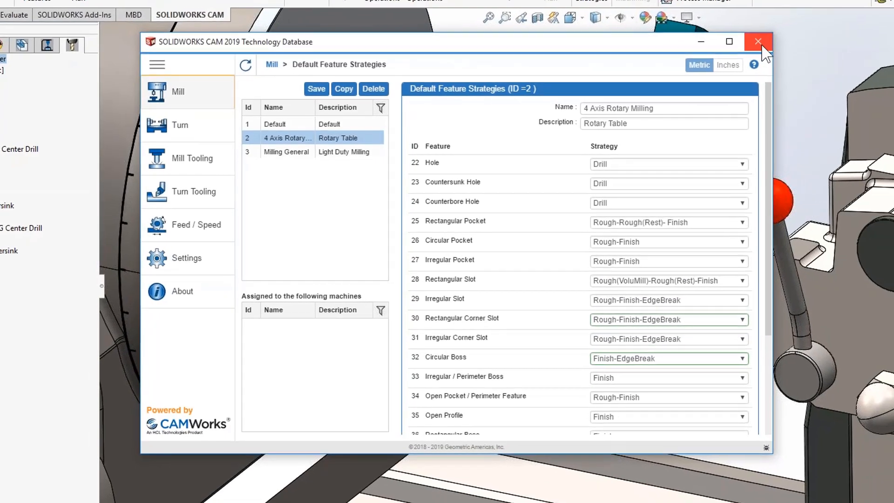
{"action": "left_click", "coordinate": [763, 46]}
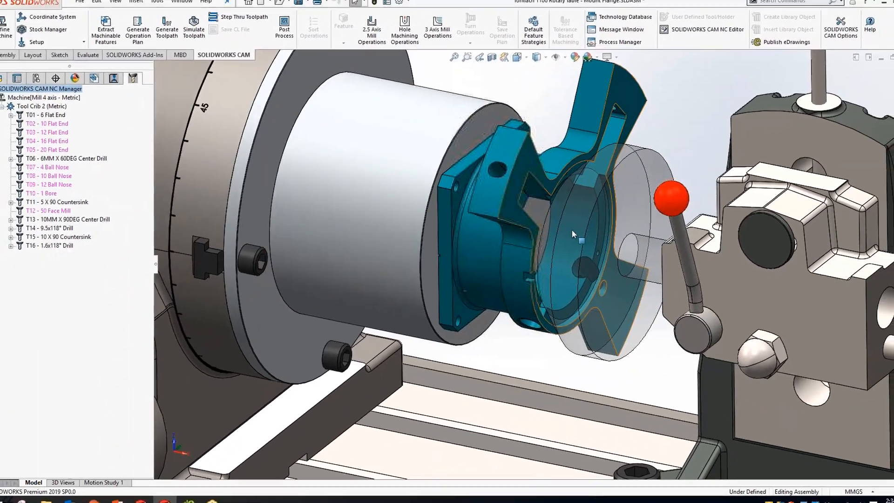
Examine the small hole on the camera flange's cylindrical body beside its square base.
{"action": "scroll", "coordinate": [536, 257], "scroll_direction": "up", "scroll_amount": 2}
{"action": "middle_click_drag", "start_coordinate": [525, 254], "coordinate": [504, 301]}
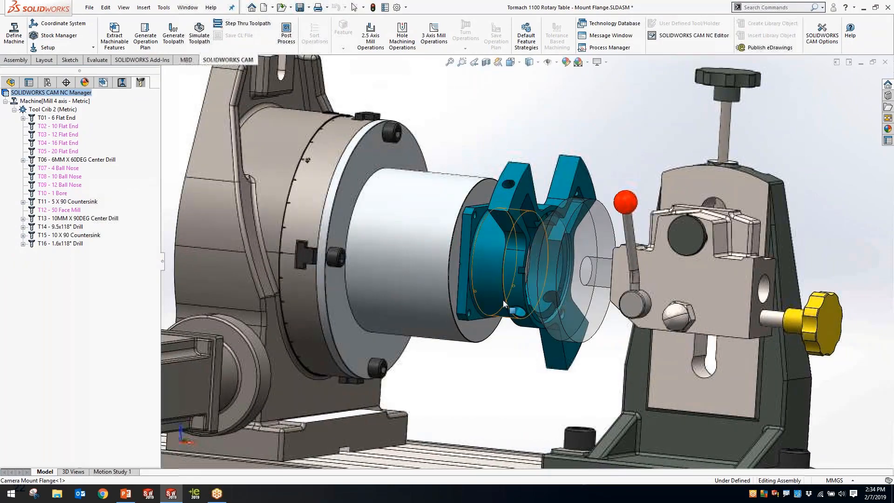
{"action": "scroll", "coordinate": [468, 287], "scroll_direction": "down", "scroll_amount": 10}
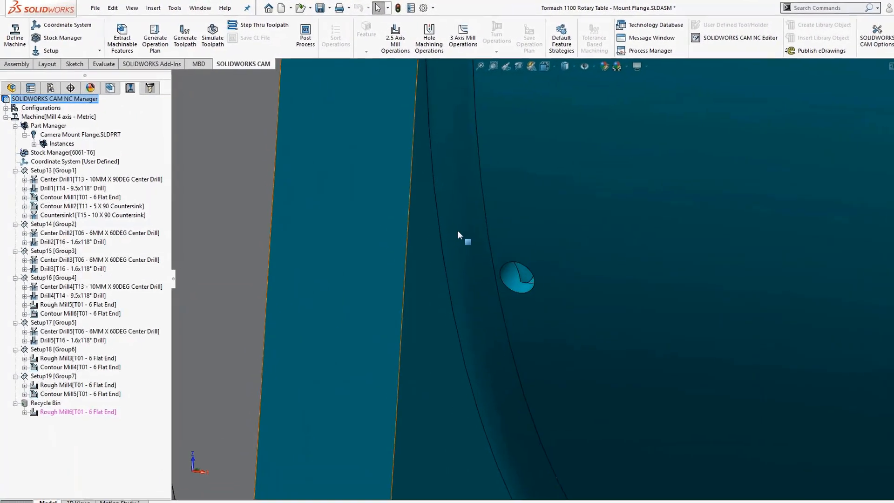
{"action": "scroll", "coordinate": [596, 257], "scroll_direction": "up", "scroll_amount": 10}
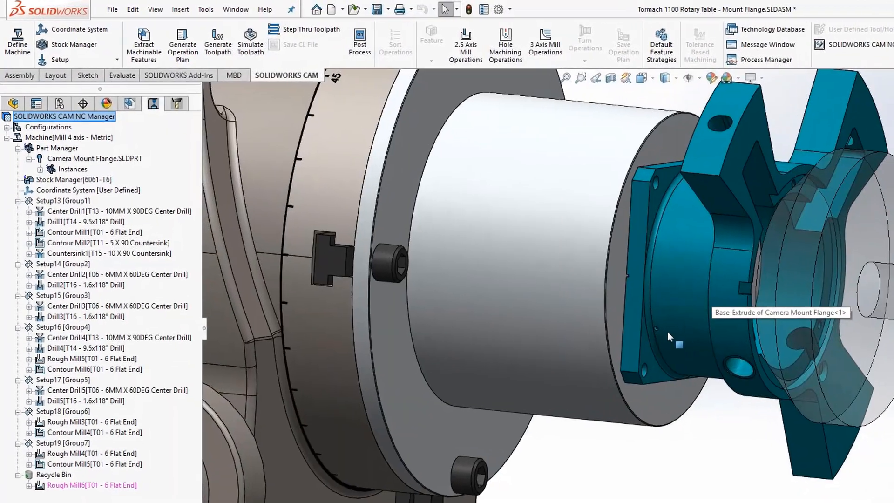
{"action": "scroll", "coordinate": [560, 280], "scroll_direction": "down", "scroll_amount": 6}
{"action": "scroll", "coordinate": [686, 350], "scroll_direction": "down", "scroll_amount": 4}
{"action": "middle_click_drag", "start_coordinate": [676, 335], "coordinate": [652, 322]}
Show the CAM feature tree and highlight Hole2 under Setup15 to compare its outline with the small hole.
{"action": "left_click", "coordinate": [142, 113]}
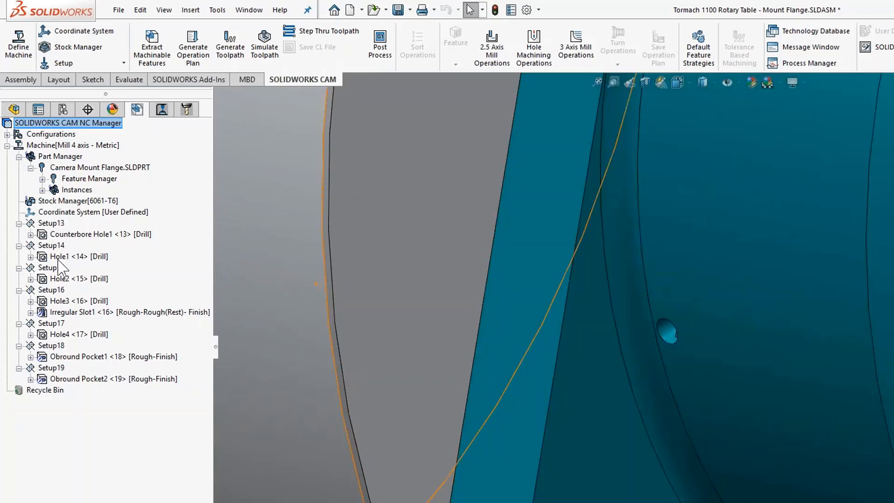
{"action": "left_click", "coordinate": [61, 278]}
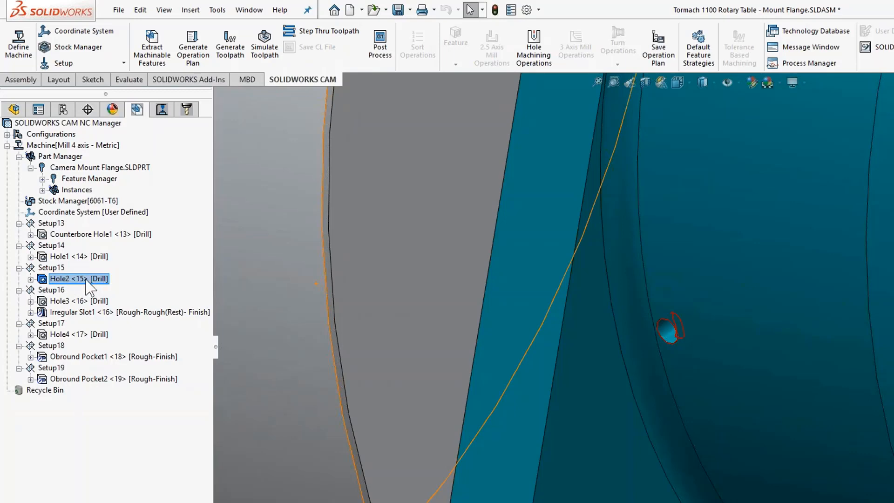
{"action": "scroll", "coordinate": [676, 333], "scroll_direction": "down", "scroll_amount": 5}
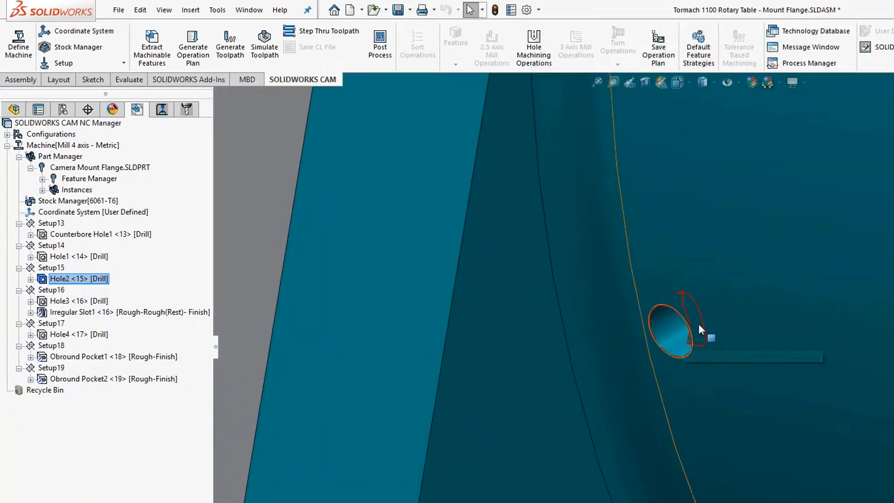
{"action": "scroll", "coordinate": [723, 360], "scroll_direction": "up", "scroll_amount": 2}
{"action": "scroll", "coordinate": [701, 348], "scroll_direction": "up", "scroll_amount": 3}
{"action": "scroll", "coordinate": [700, 347], "scroll_direction": "down", "scroll_amount": 3}
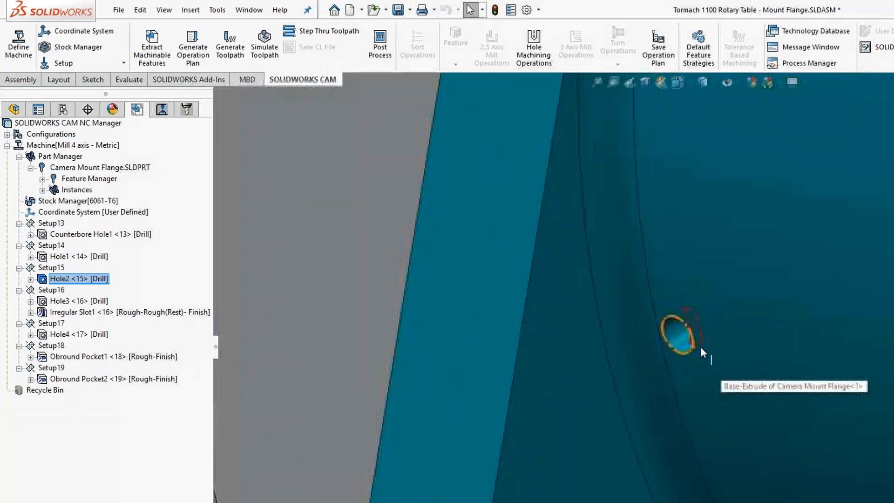
Expand the Camera Mount Flange's part-level features, collapse Mill Part Setup4 and Mill Part Setup7, and select Hole2.
{"action": "right_click", "coordinate": [79, 280]}
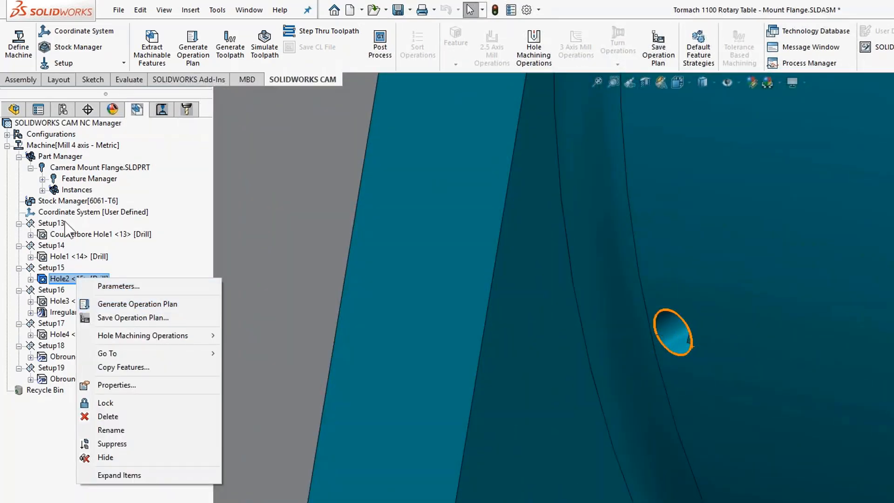
{"action": "left_click", "coordinate": [42, 179]}
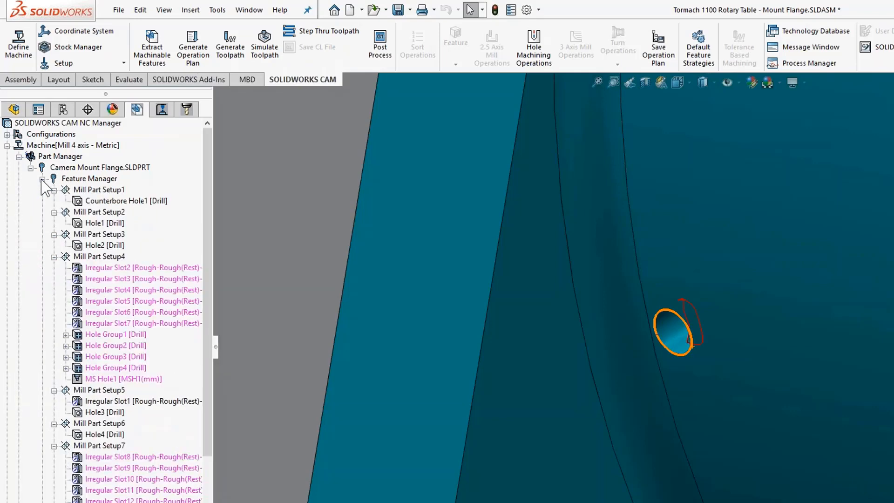
{"action": "left_click", "coordinate": [54, 257]}
{"action": "left_click", "coordinate": [54, 323]}
{"action": "left_click", "coordinate": [99, 245]}
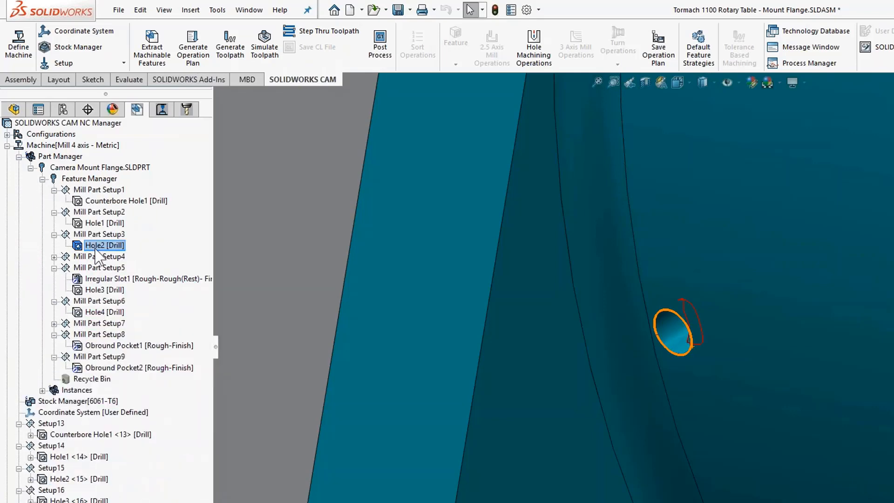
{"action": "left_click", "coordinate": [239, 239]}
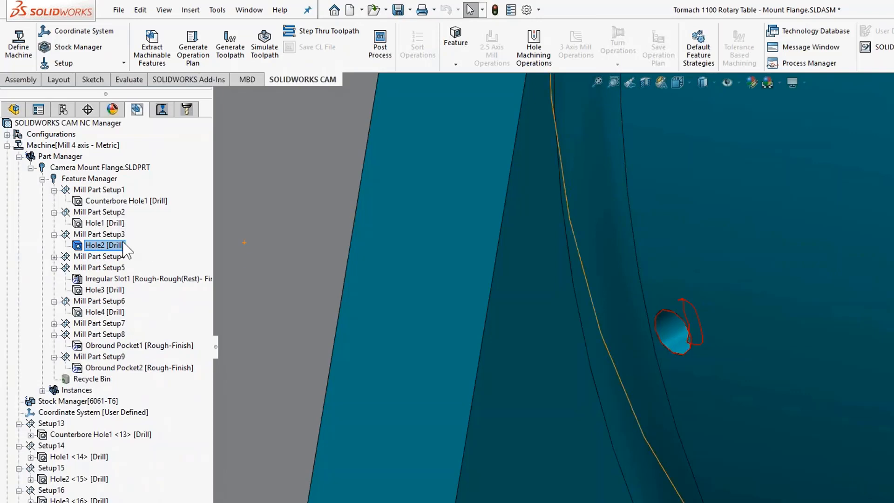
Edit Hole2's end conditions under Mill Part Setup3, making Direction 1 Blind with a 2 mm depth.
{"action": "right_click", "coordinate": [109, 245]}
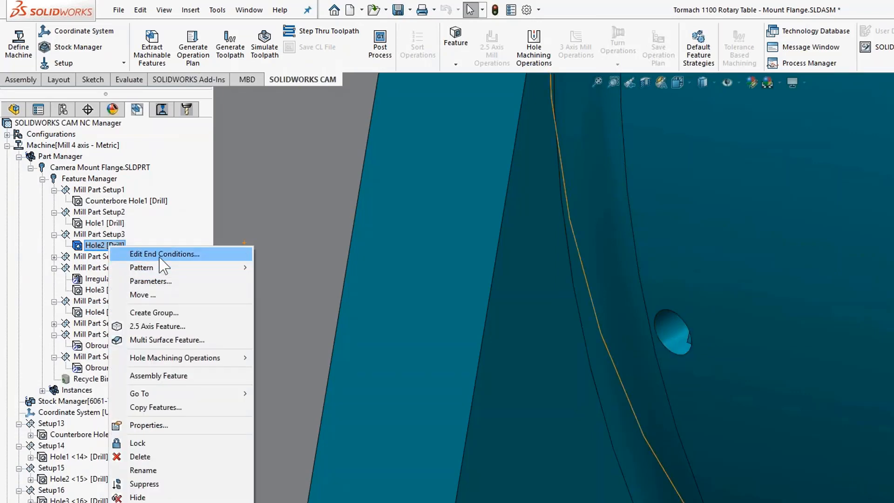
{"action": "left_click", "coordinate": [200, 264]}
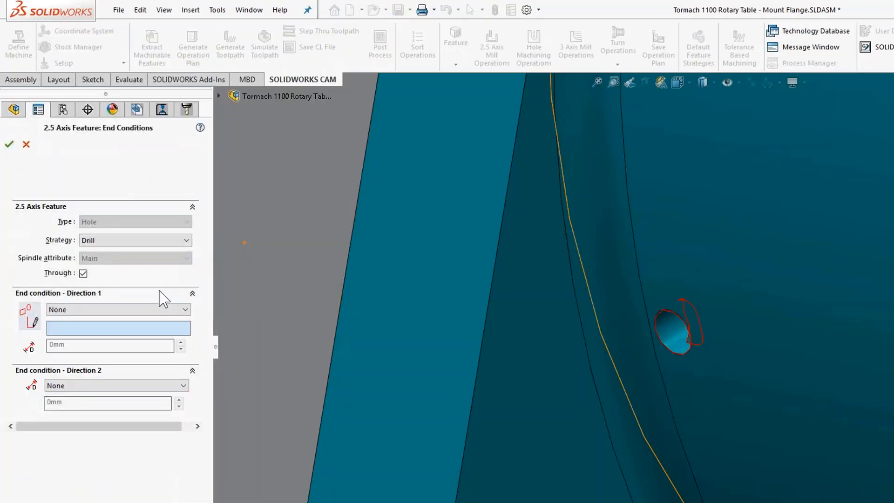
{"action": "left_click", "coordinate": [122, 311]}
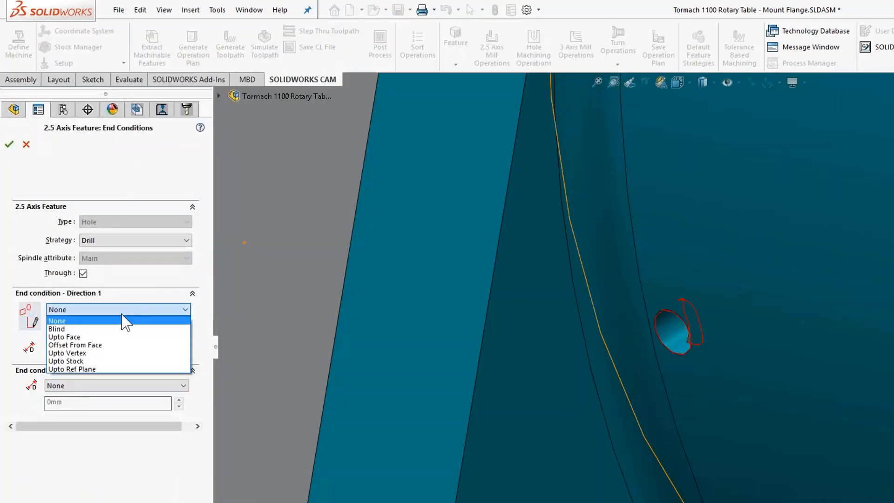
{"action": "left_click", "coordinate": [87, 329]}
{"action": "left_click", "coordinate": [180, 342]}
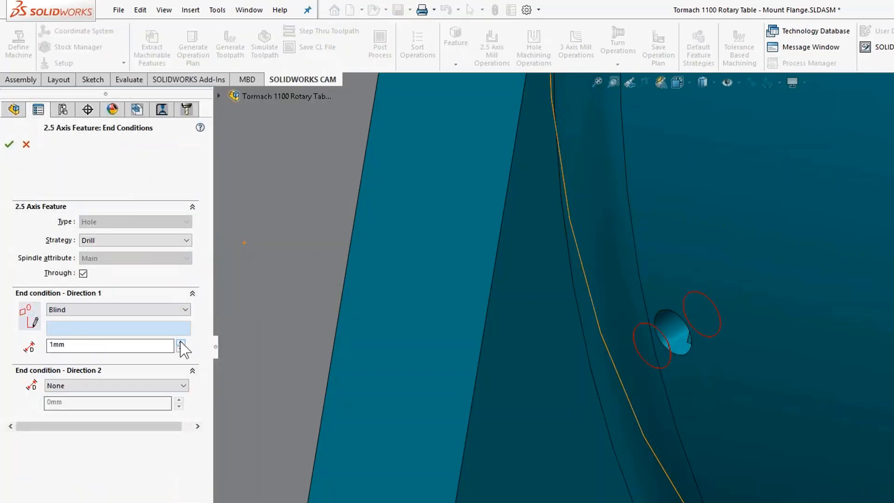
{"action": "left_click", "coordinate": [180, 342]}
Set Hole2's Direction 2 end condition to Blind at 2 mm, increase Direction 1 to 3 mm, and apply the changes.
{"action": "left_click", "coordinate": [181, 386]}
{"action": "left_click", "coordinate": [124, 407]}
{"action": "left_click", "coordinate": [179, 400]}
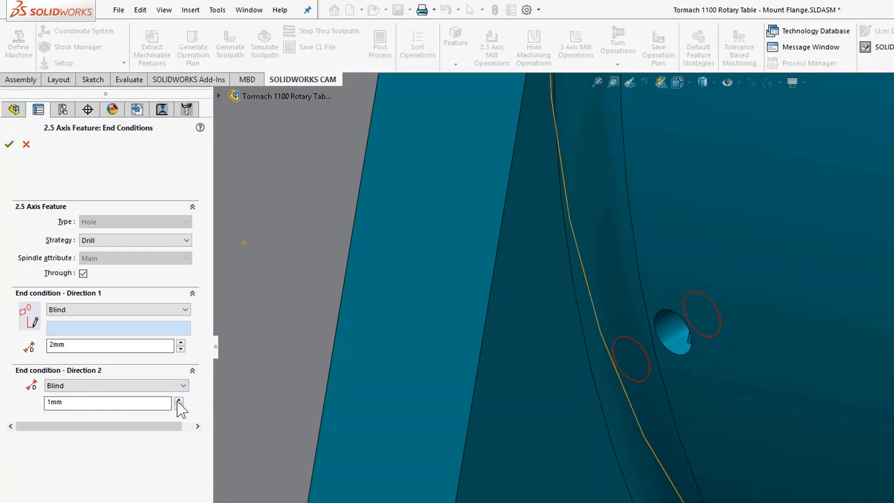
{"action": "left_click", "coordinate": [179, 406]}
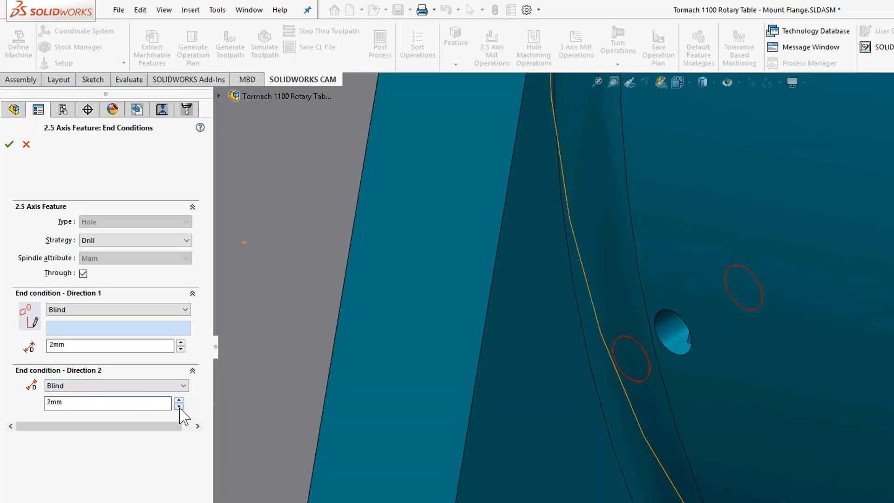
{"action": "left_click", "coordinate": [180, 343]}
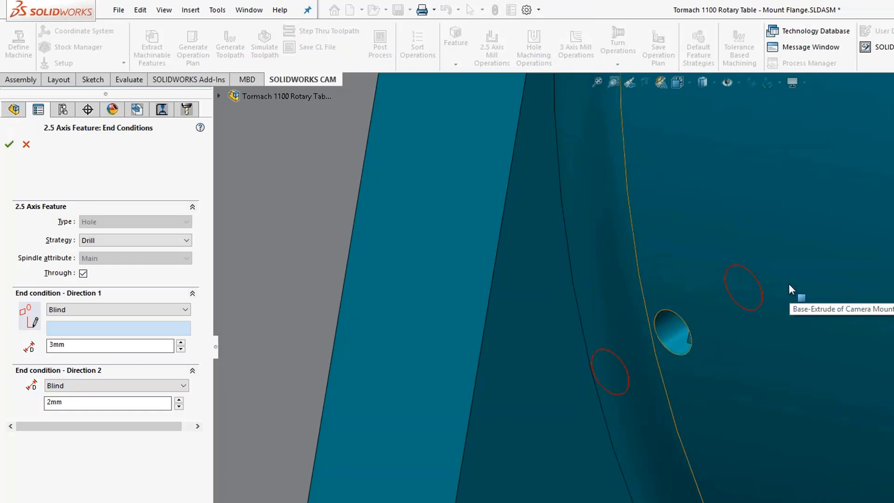
{"action": "left_click", "coordinate": [9, 145]}
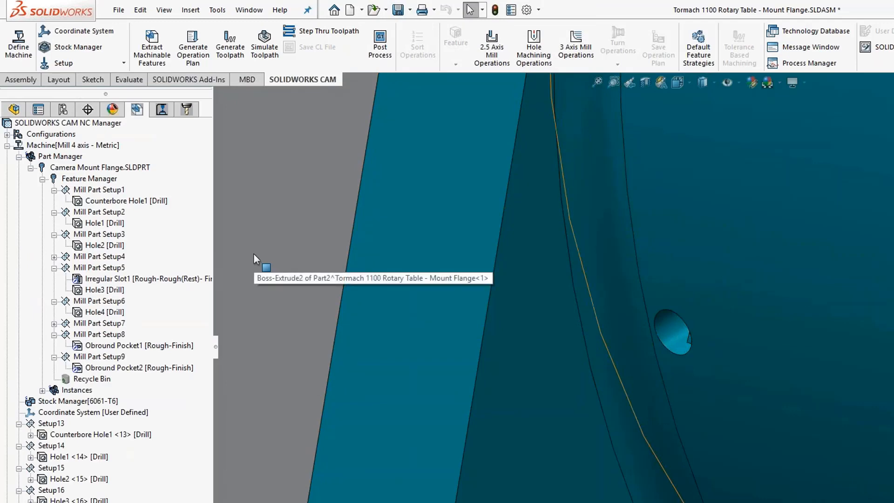
Examine the hole through the flange arm, highlighting Obround Pocket1 and Obround Pocket2 to find the matching feature.
{"action": "scroll", "coordinate": [629, 257], "scroll_direction": "up", "scroll_amount": 10}
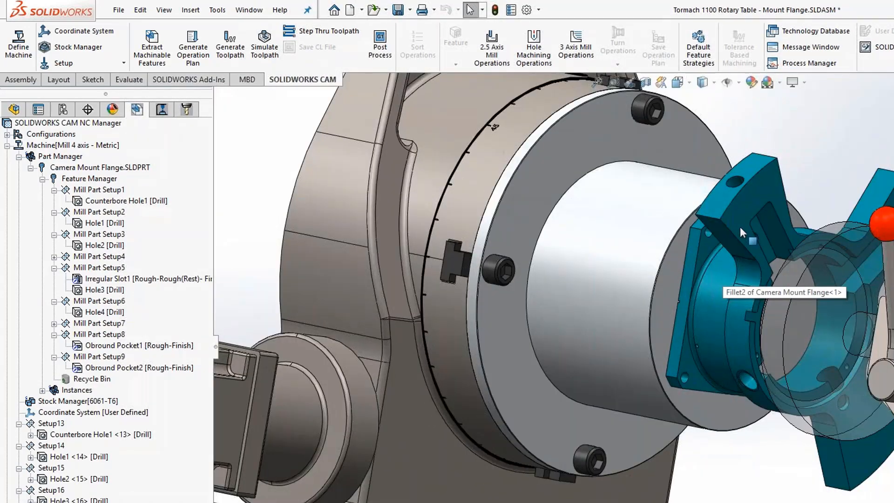
{"action": "scroll", "coordinate": [740, 228], "scroll_direction": "down", "scroll_amount": 8}
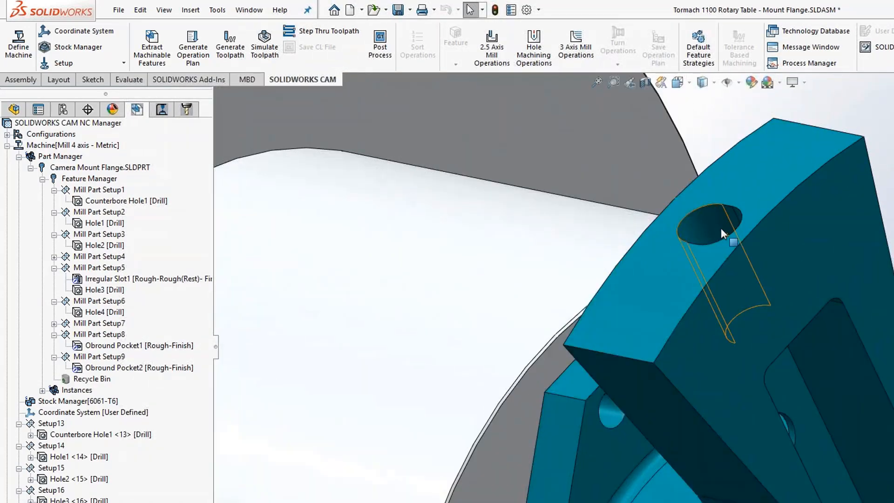
{"action": "left_click", "coordinate": [136, 346]}
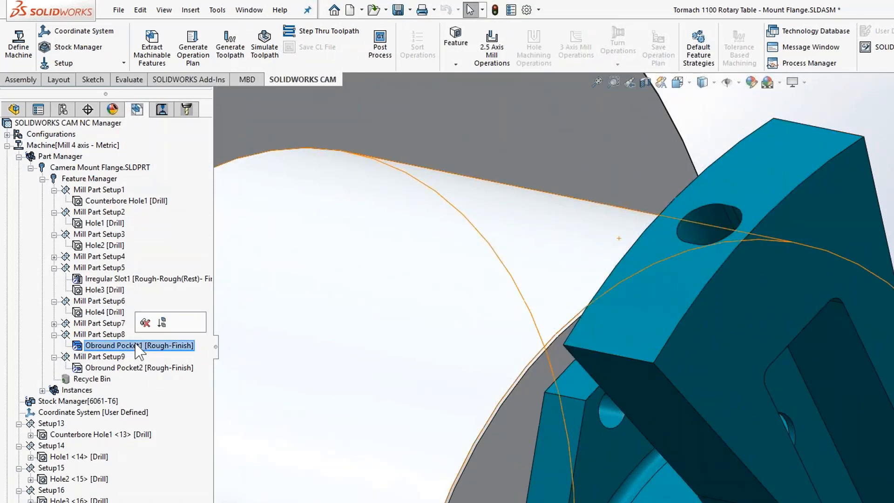
{"action": "left_click", "coordinate": [127, 368]}
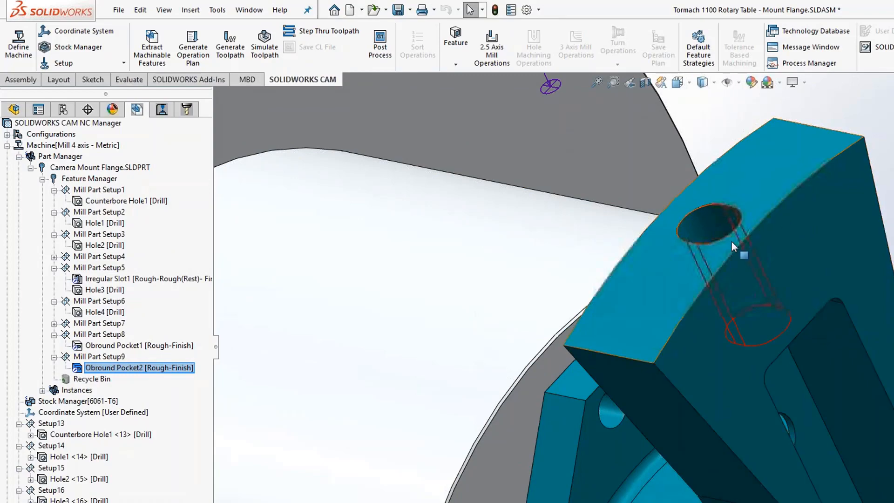
{"action": "mouse_move", "coordinate": [726, 270]}
{"action": "middle_mouse_down"}
{"action": "mouse_move", "coordinate": [787, 288]}
{"action": "mouse_move", "coordinate": [769, 295]}
{"action": "mouse_move", "coordinate": [740, 243]}
{"action": "mouse_move", "coordinate": [750, 243]}
{"action": "mouse_move", "coordinate": [738, 276]}
{"action": "middle_mouse_up"}
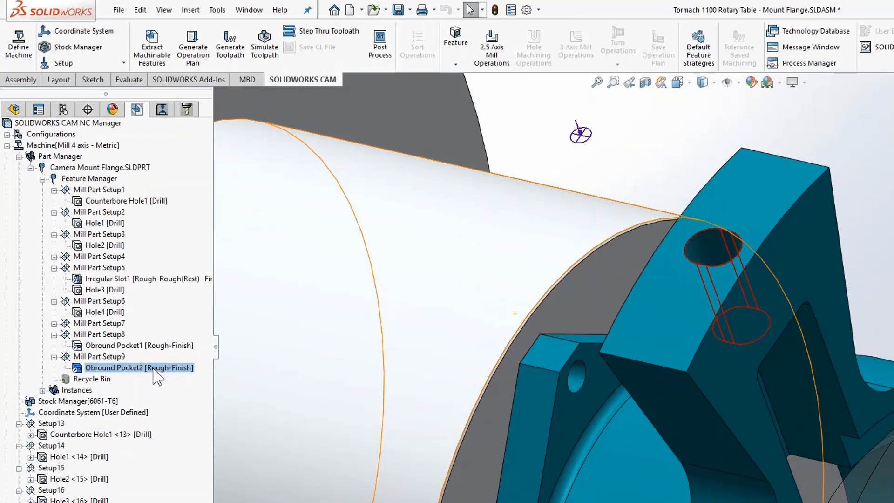
Open the Move Feature settings for Obround Pocket2 under Mill Part Setup9.
{"action": "right_click", "coordinate": [119, 368]}
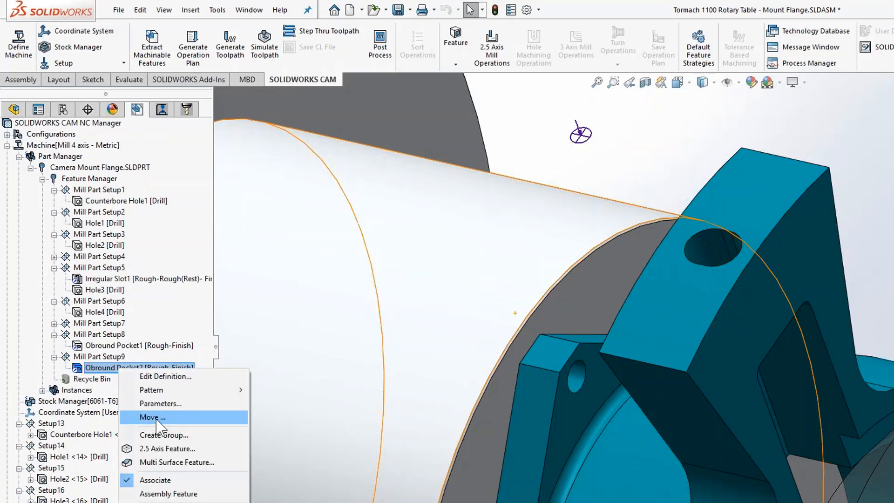
{"action": "left_click", "coordinate": [155, 418]}
Try offsetting Obround Pocket2 by -2 mm in X and 3 mm in Y, and return both offsets to 0 mm.
{"action": "left_click", "coordinate": [184, 331]}
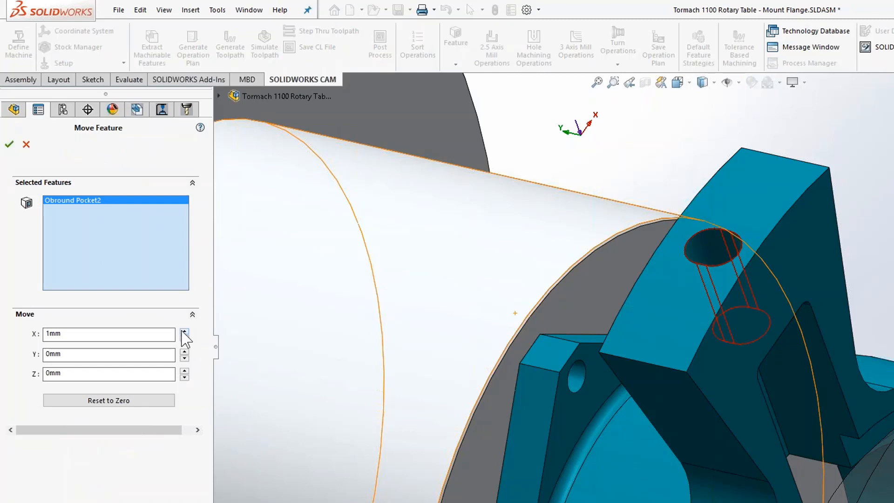
{"action": "left_click", "coordinate": [185, 338]}
{"action": "left_click", "coordinate": [184, 337]}
{"action": "left_click", "coordinate": [184, 338]}
{"action": "left_click", "coordinate": [184, 337]}
{"action": "left_click", "coordinate": [184, 338]}
{"action": "left_click", "coordinate": [184, 352]}
{"action": "left_click", "coordinate": [184, 352]}
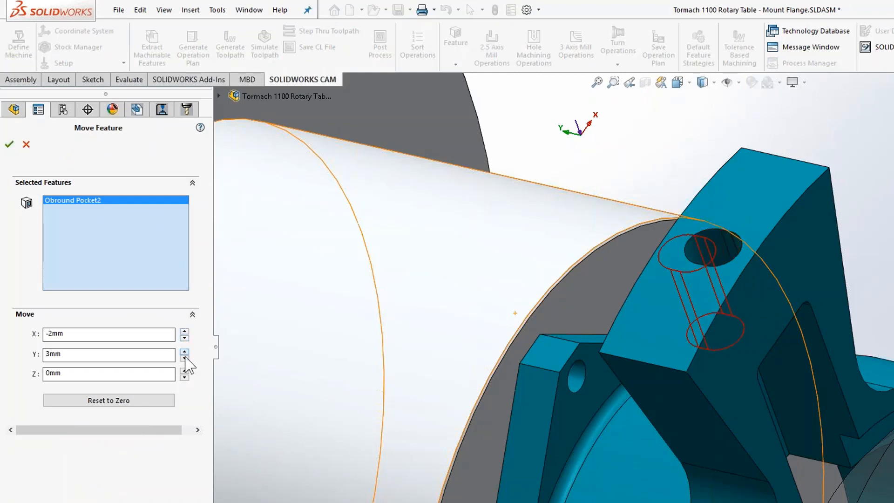
{"action": "left_click", "coordinate": [184, 358]}
{"action": "left_click", "coordinate": [184, 359]}
{"action": "left_click", "coordinate": [185, 331]}
{"action": "left_click", "coordinate": [184, 331]}
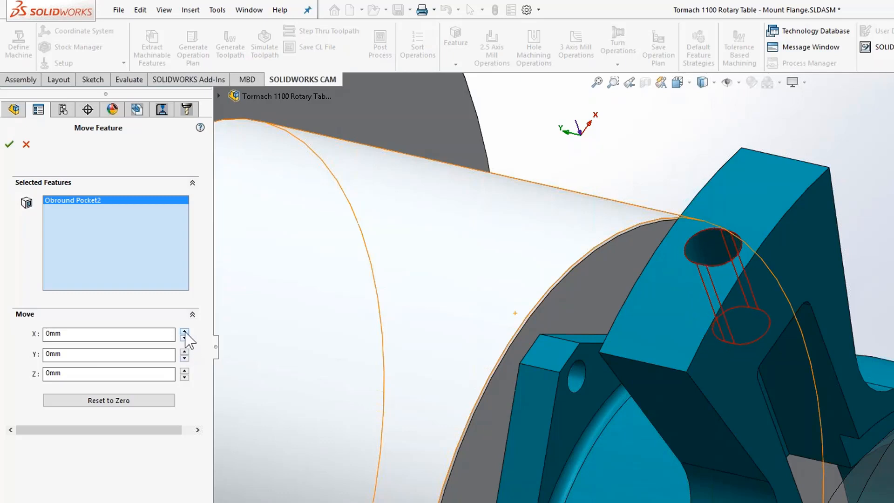
Move Obround Pocket2 by 0.5 mm in X and apply the move without regenerating its toolpath.
{"action": "left_click_drag", "start_coordinate": [86, 334], "coordinate": [26, 339]}
{"action": "type", "text": ".5"}
{"action": "left_click", "coordinate": [98, 357]}
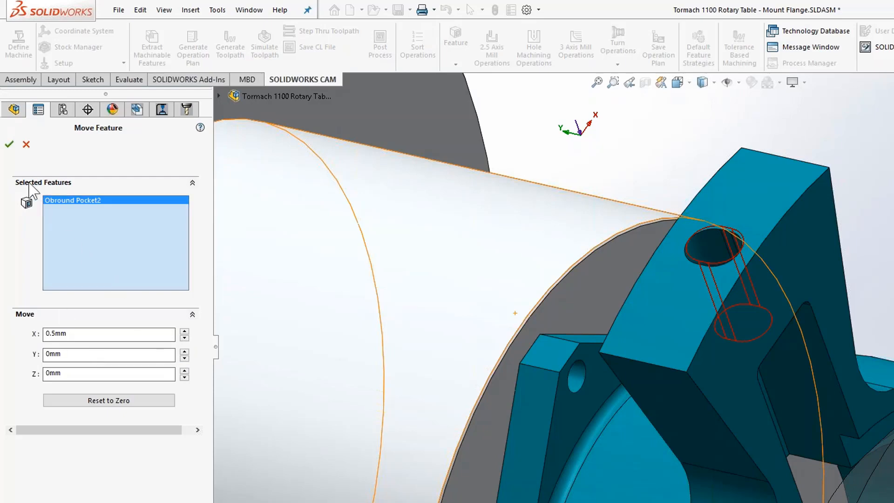
{"action": "left_click", "coordinate": [9, 144]}
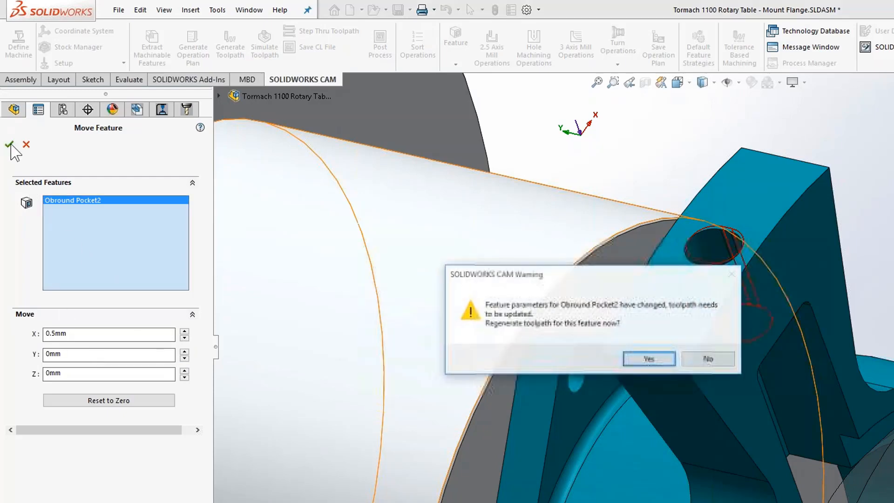
{"action": "left_click", "coordinate": [708, 360]}
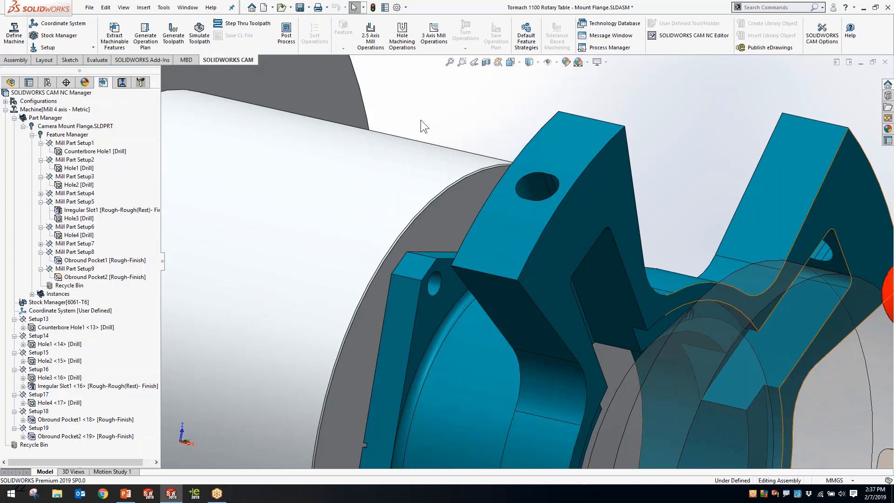
Switch to the PowerPoint slide show with the SOLIDWORKS CAM summary slide.
{"action": "key", "text": "alt+Tab"}
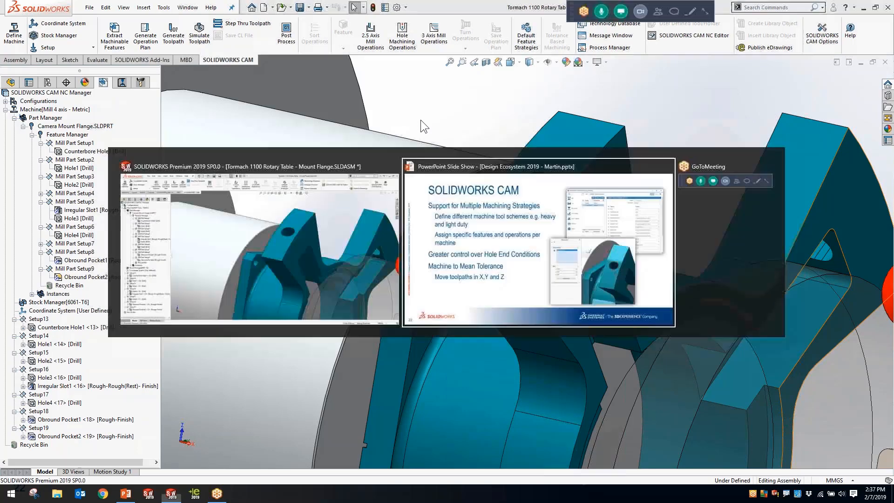